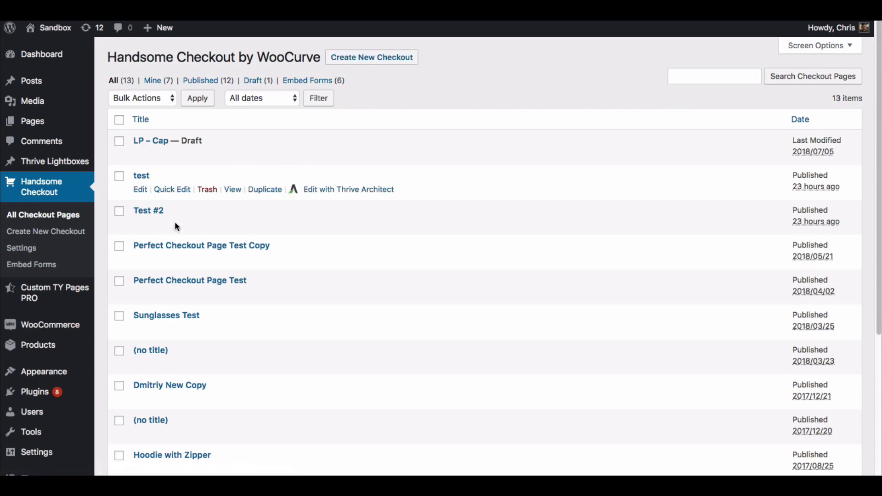
- Title the new checkout 'title' and set its mode to Embed Checkout Form (via shortcode)
click(381, 64)
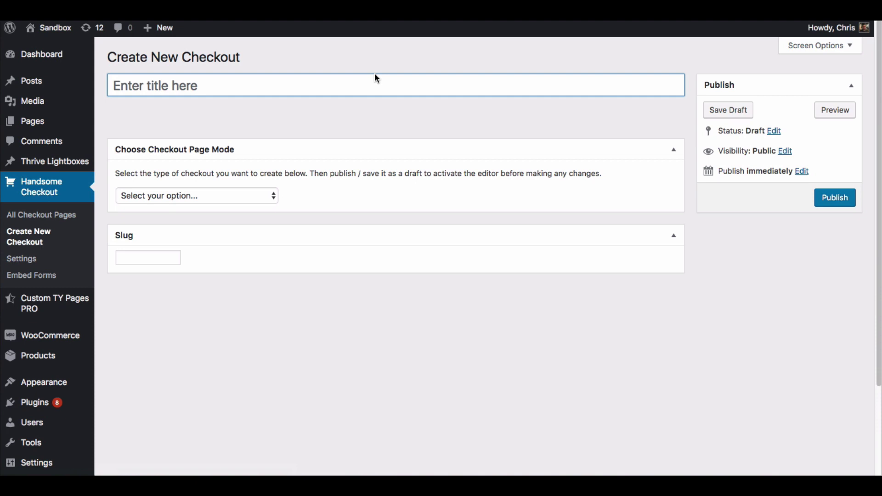
text(test)
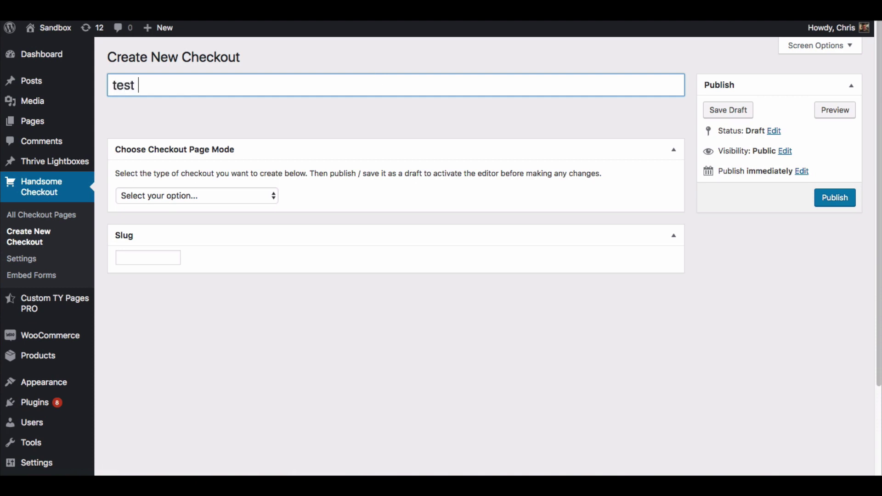
key(BackSpace)
key(BackSpace)
key(BackSpace)
key(BackSpace)
text(itle)
click(375, 129)
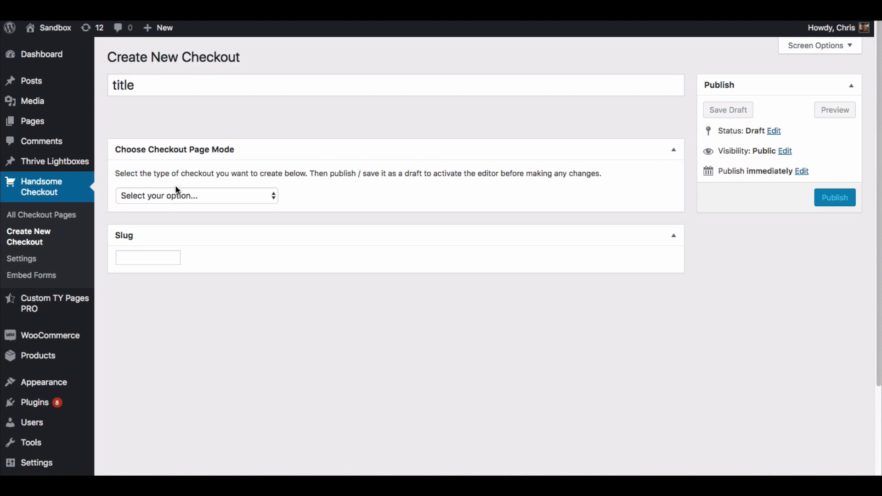
click(215, 197)
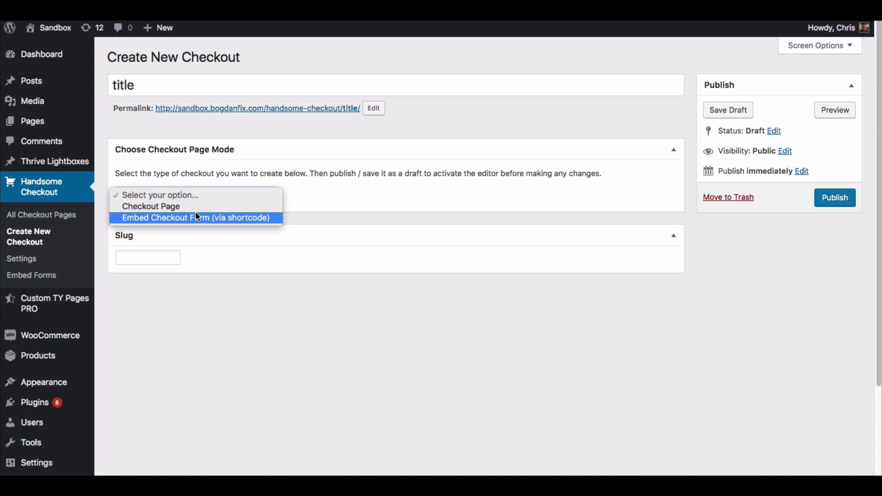
click(238, 219)
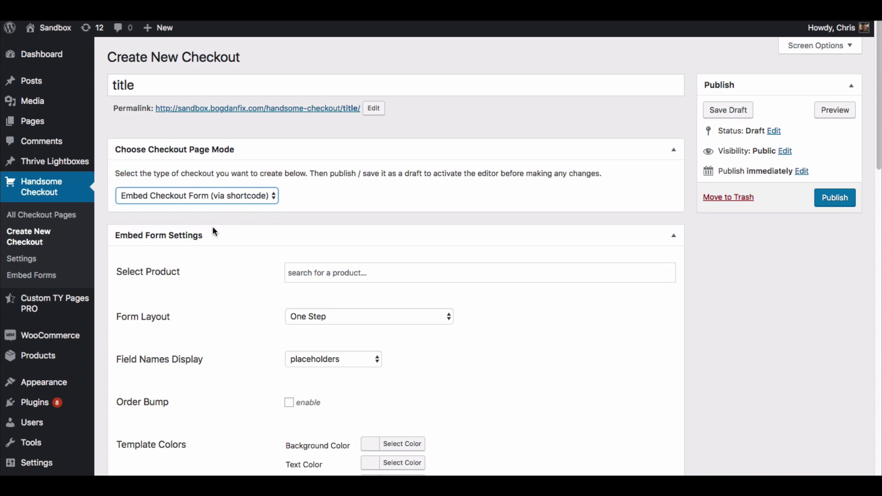
- Search 'cap' and select Cap (#30) as the embed form's product
click(252, 260)
scroll(275, 260, down, 2)
scroll(262, 250, down, 1)
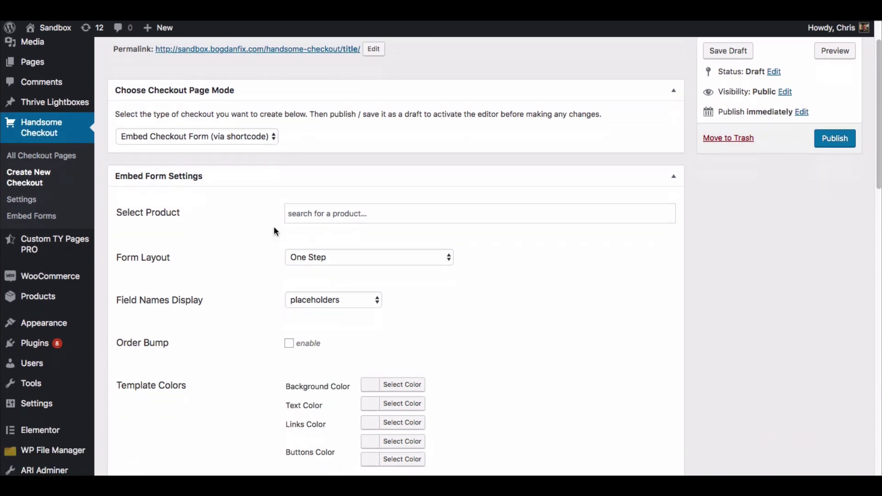
click(359, 214)
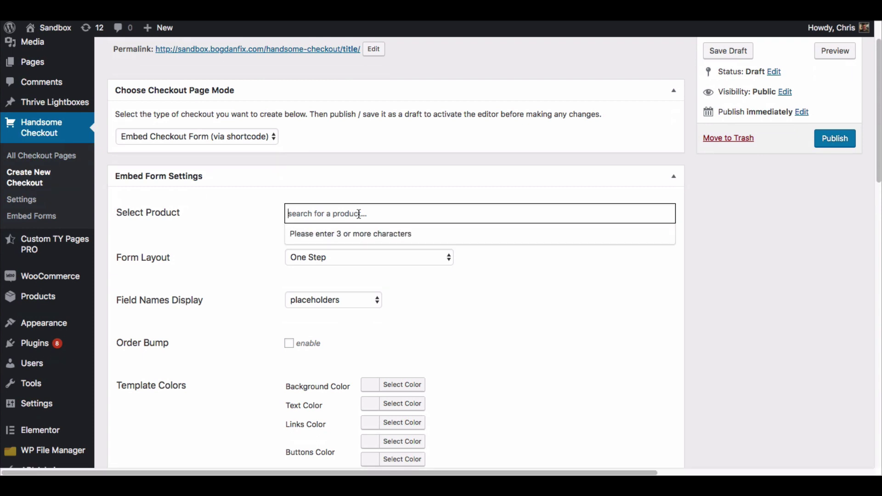
text(cap)
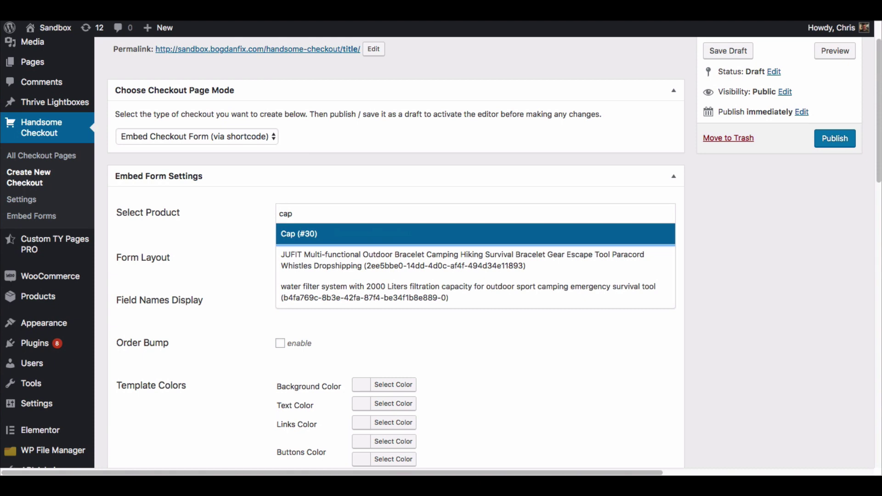
click(325, 239)
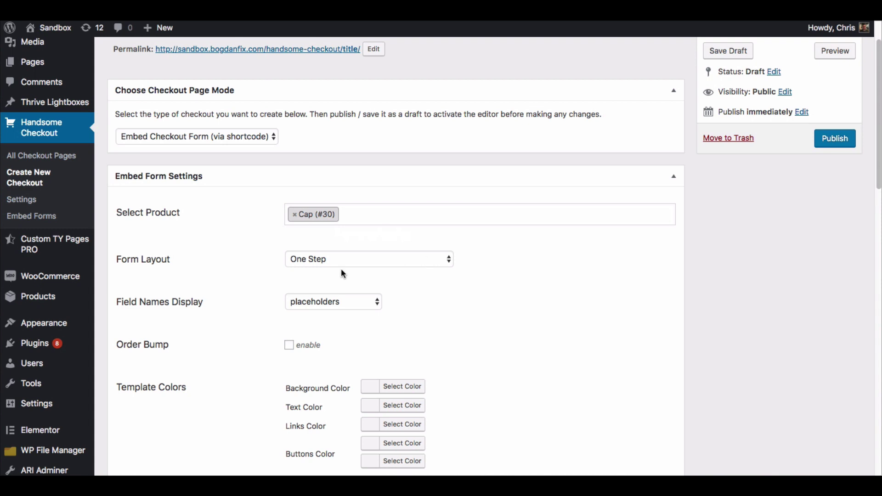
- Set Form Layout to Two Steps (billing / shipping & payment) and show field names as placeholders only
click(423, 255)
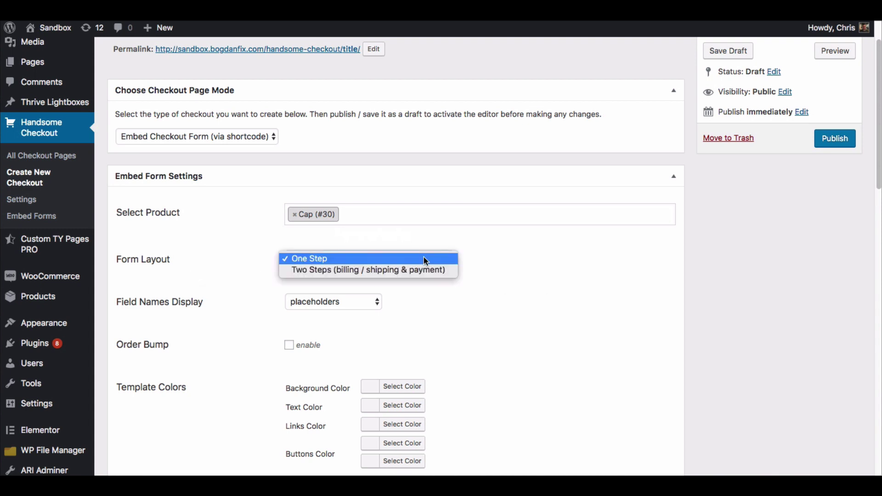
click(425, 270)
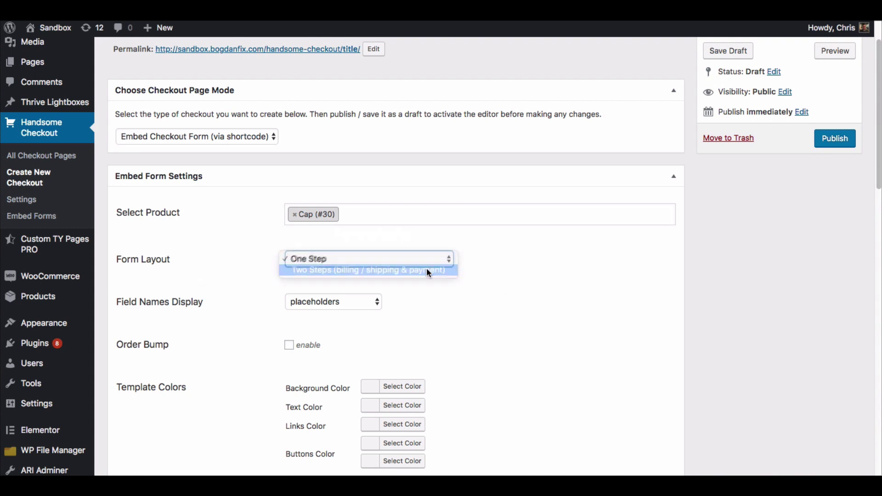
scroll(527, 281, down, 1)
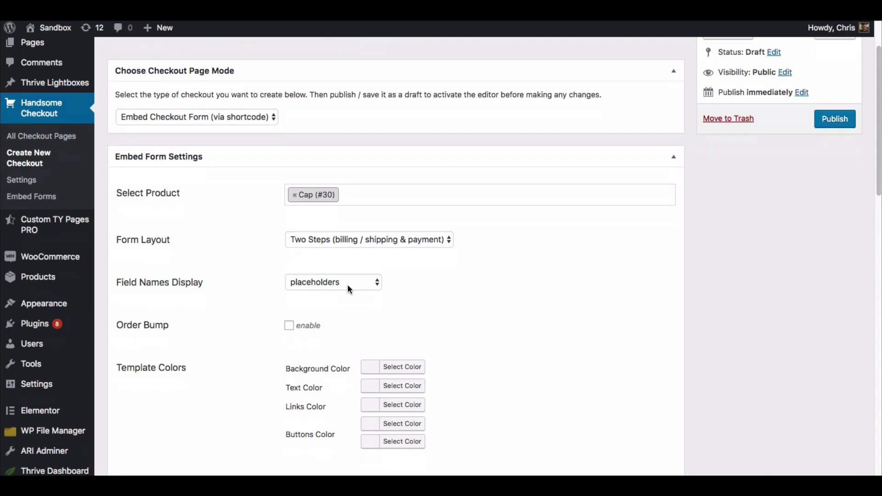
click(344, 283)
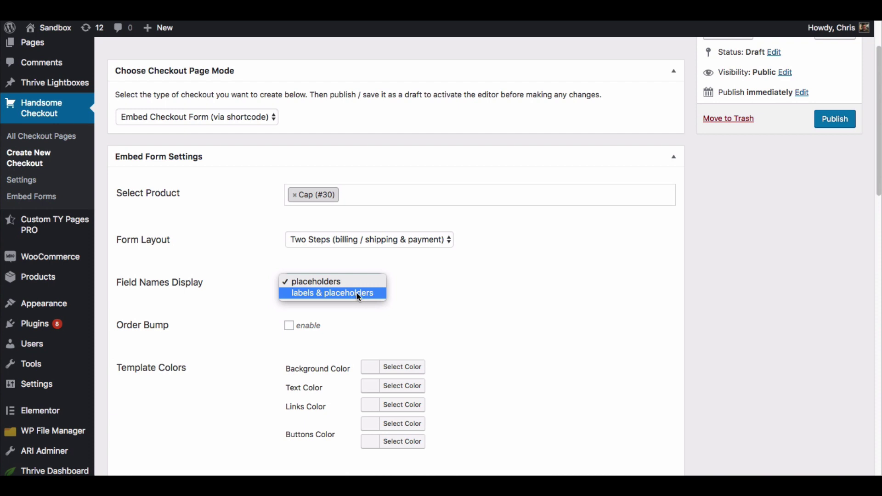
click(503, 287)
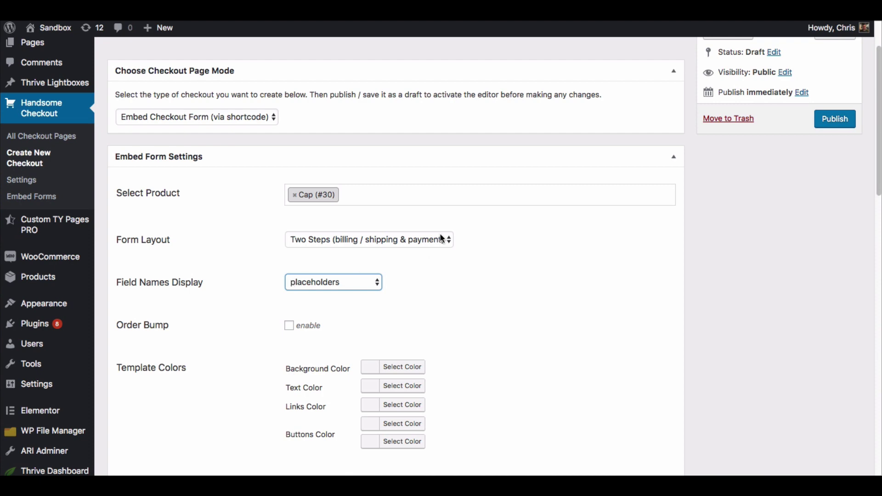
- Enable the order bump and choose Belt (#29) as its product
scroll(439, 238, down, 4)
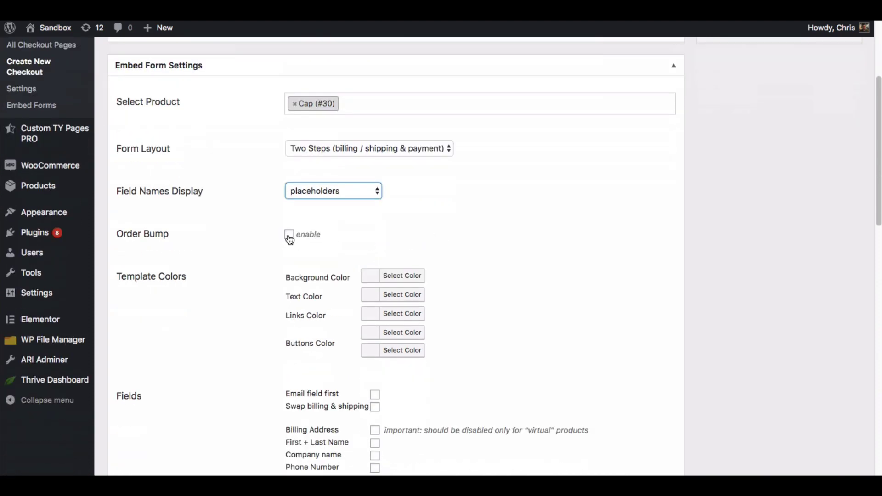
click(289, 235)
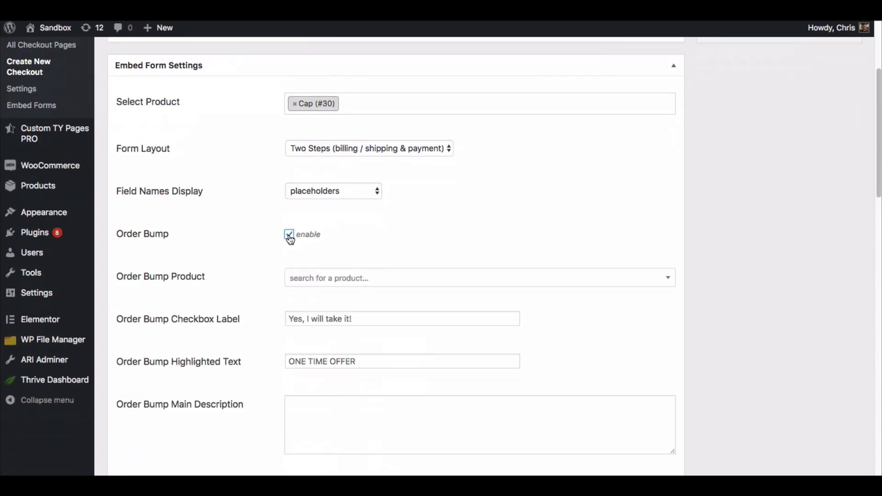
click(401, 283)
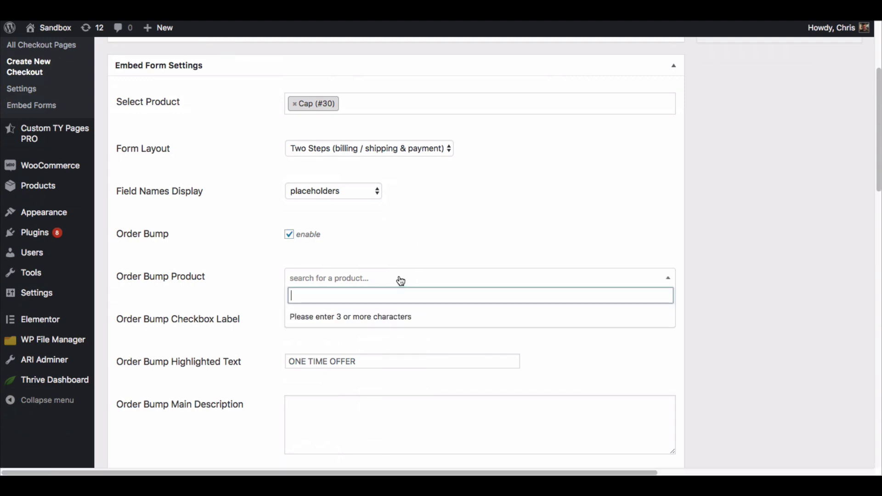
text(belt)
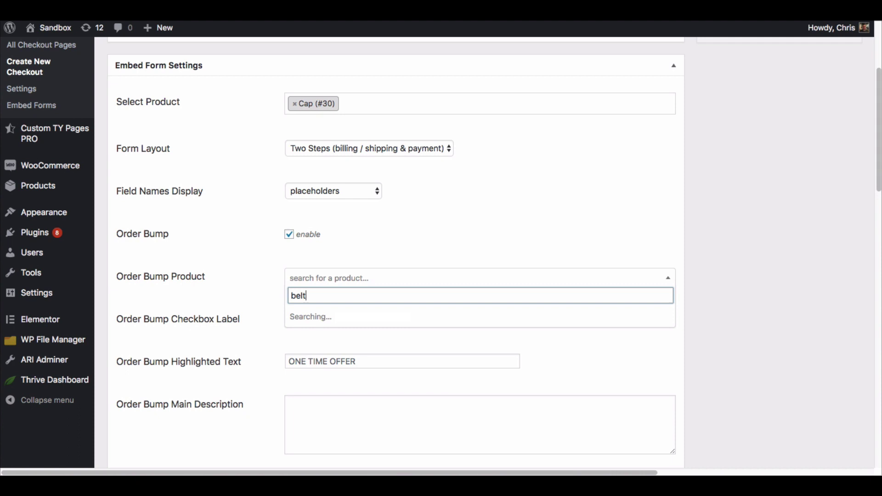
click(327, 317)
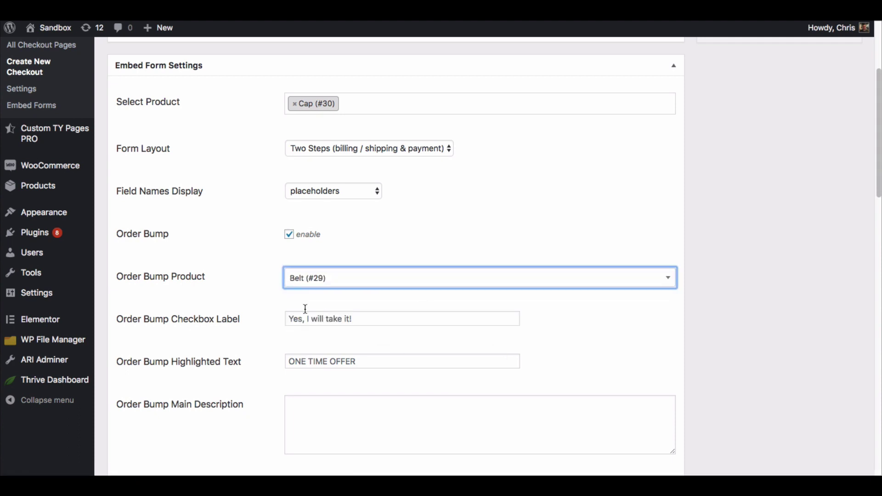
- Set the checkbox label to 'yes i'll take it', and highlighted text and description to 'test'
scroll(229, 282, down, 1)
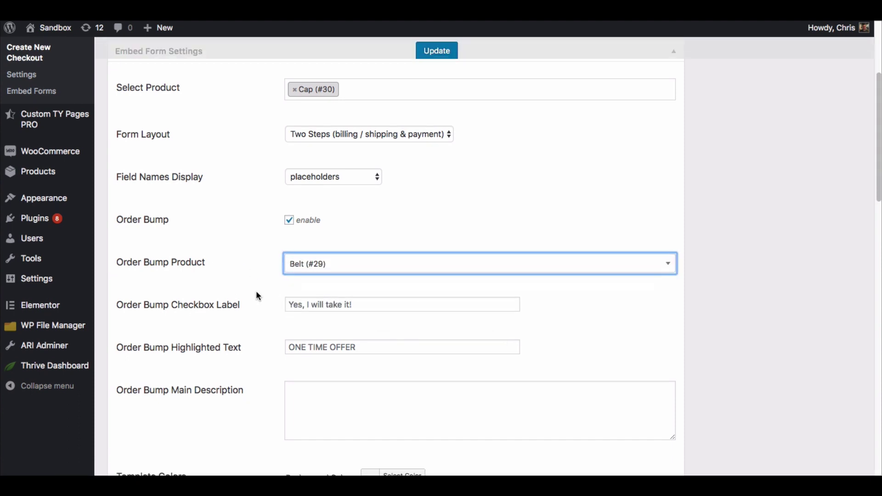
click(299, 303)
text(yes )
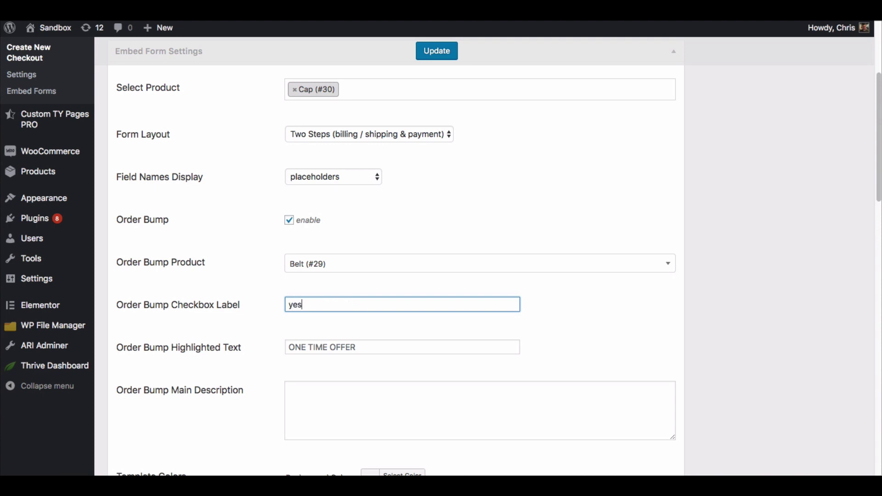
text(i'll take it)
click(353, 347)
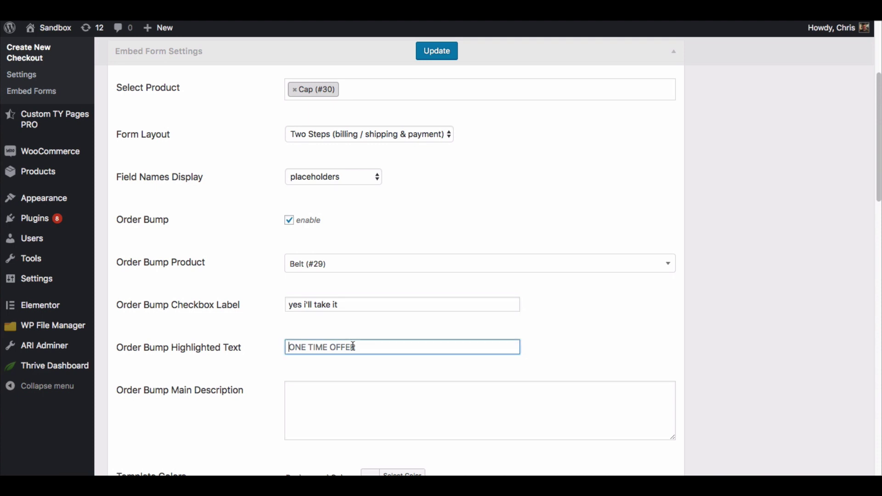
text(test)
click(408, 410)
text(test)
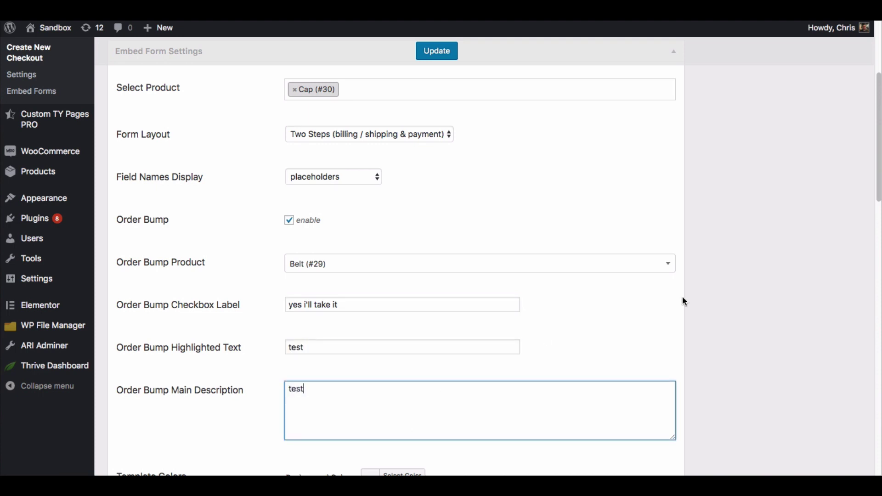
click(675, 309)
- Review the remaining step title settings down to the Custom CSS/JS section
scroll(718, 242, down, 5)
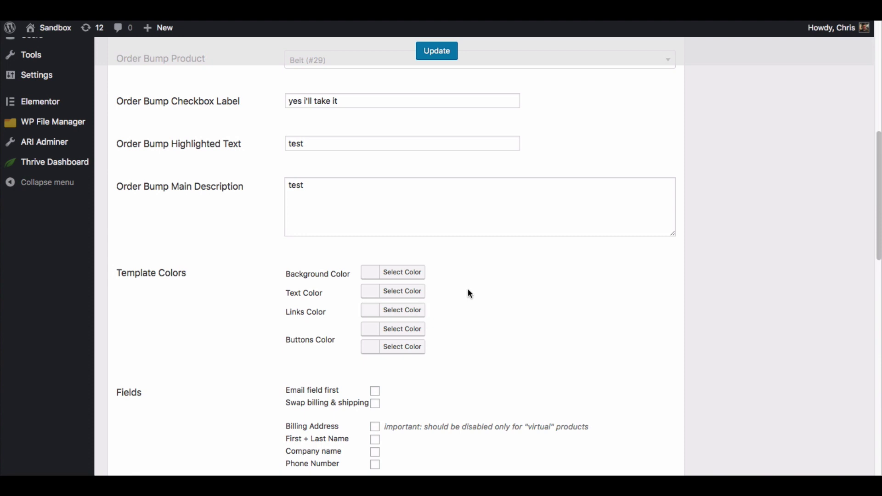
scroll(467, 291, down, 3)
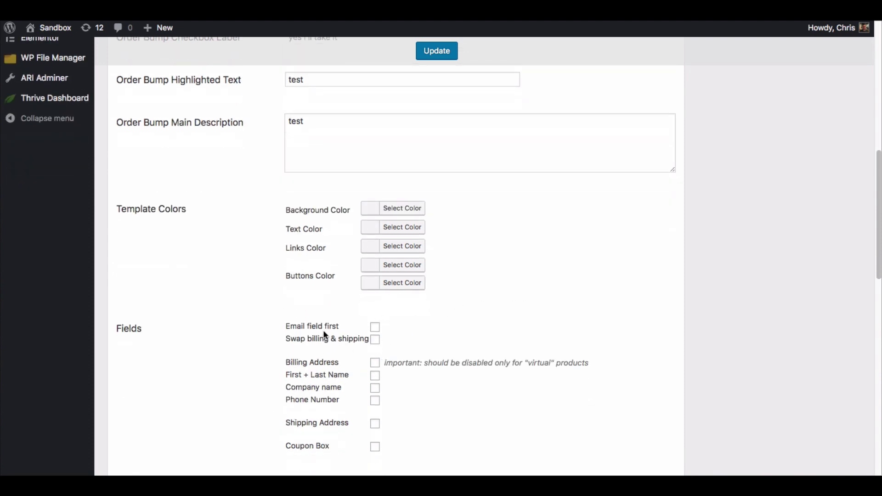
scroll(405, 329, down, 1)
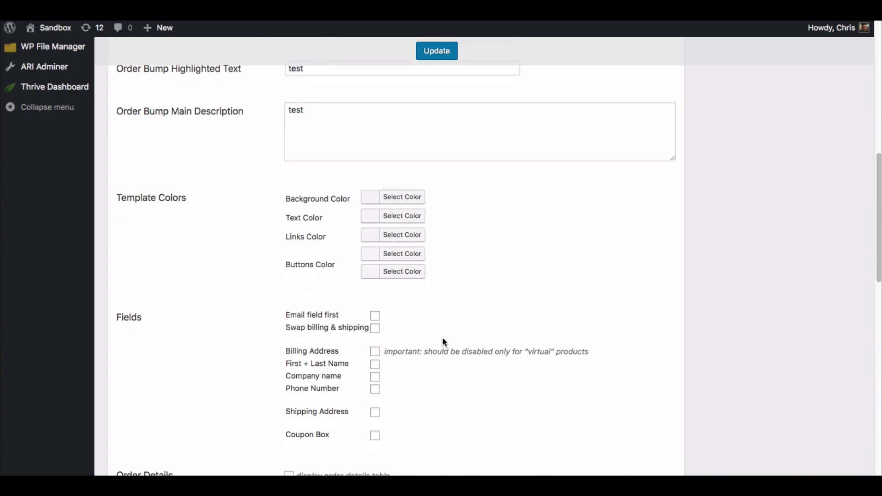
scroll(445, 342, down, 9)
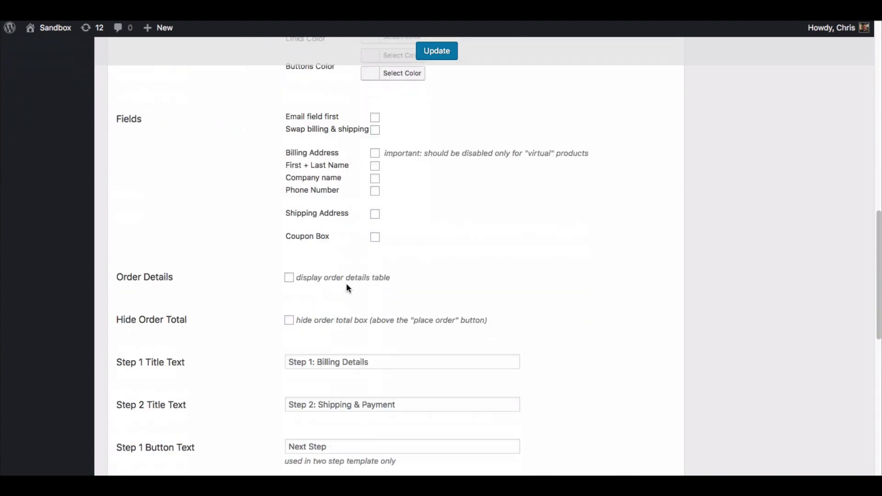
scroll(349, 372, down, 2)
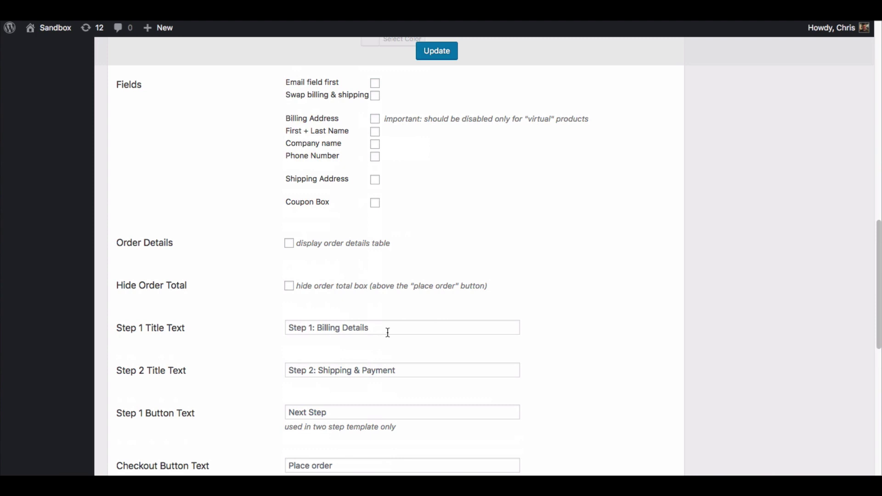
scroll(621, 354, down, 1)
scroll(621, 353, down, 3)
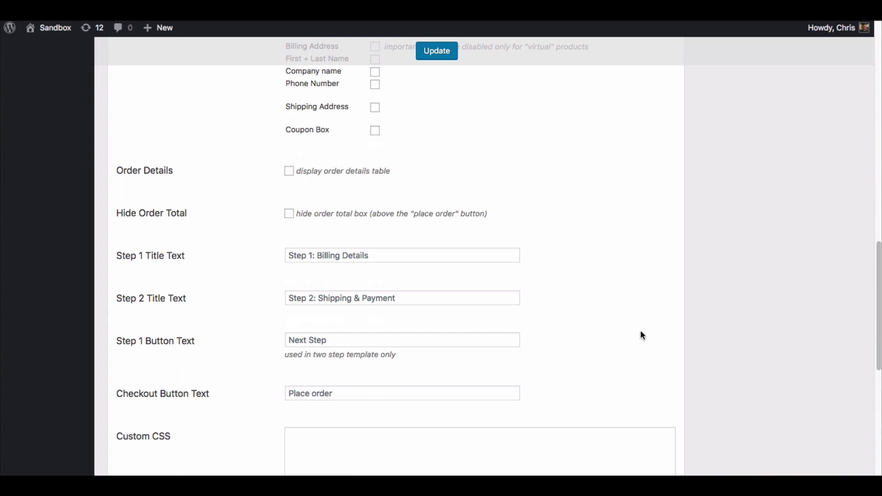
scroll(549, 368, down, 1)
scroll(565, 299, down, 1)
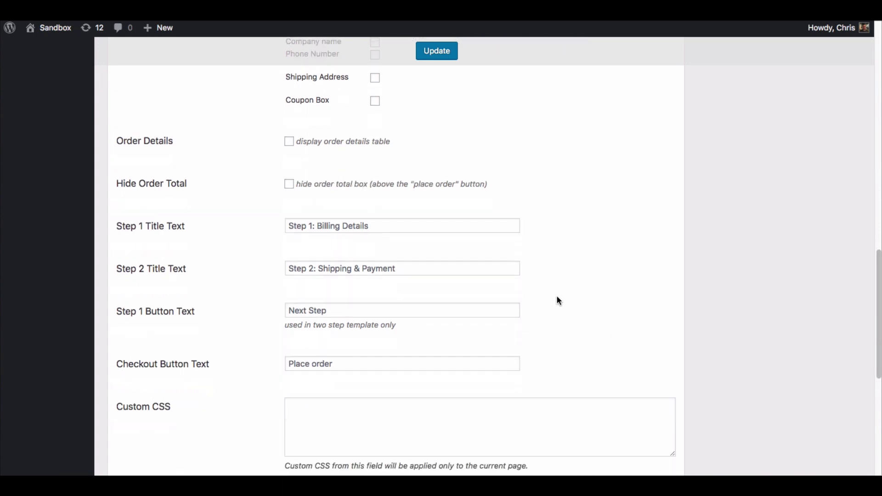
scroll(616, 223, down, 1)
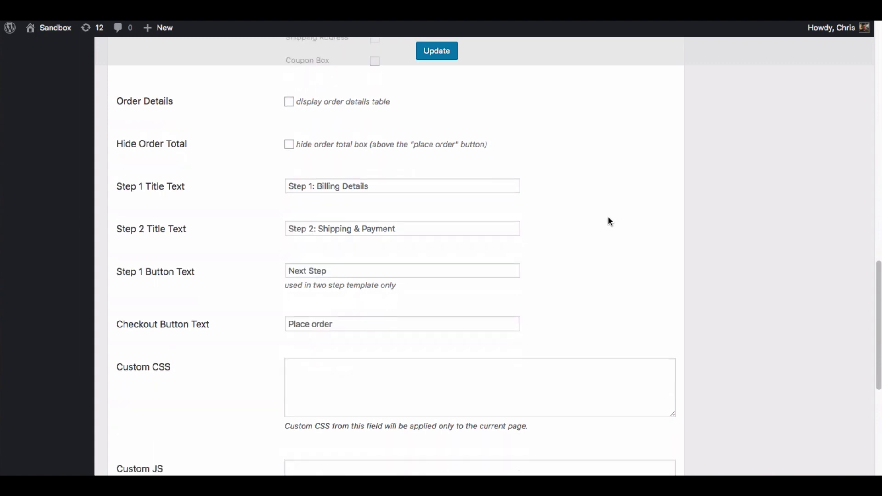
scroll(609, 221, down, 2)
scroll(610, 222, down, 1)
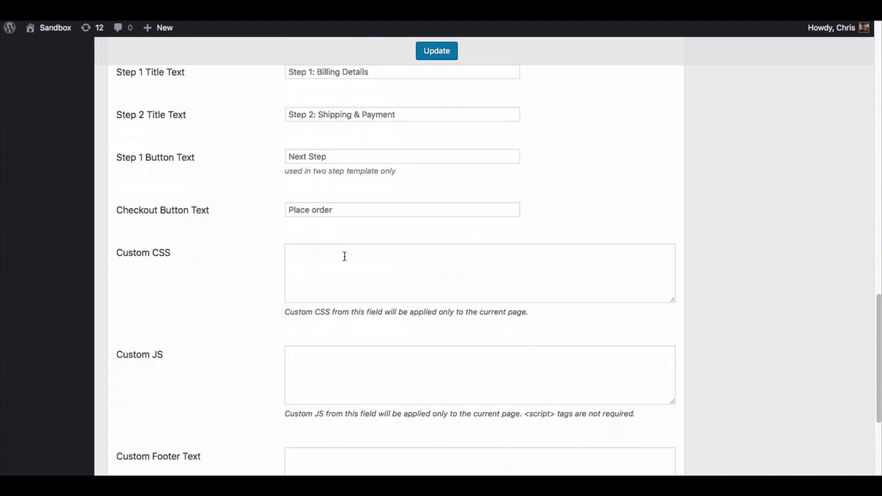
- Leave Custom CSS and Custom JS unchanged and publish the checkout, generating shortcode id 627
click(354, 288)
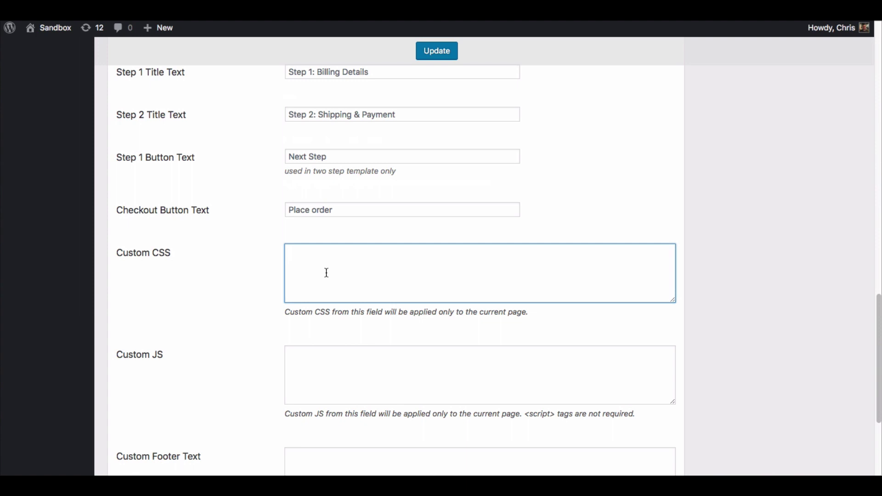
click(387, 377)
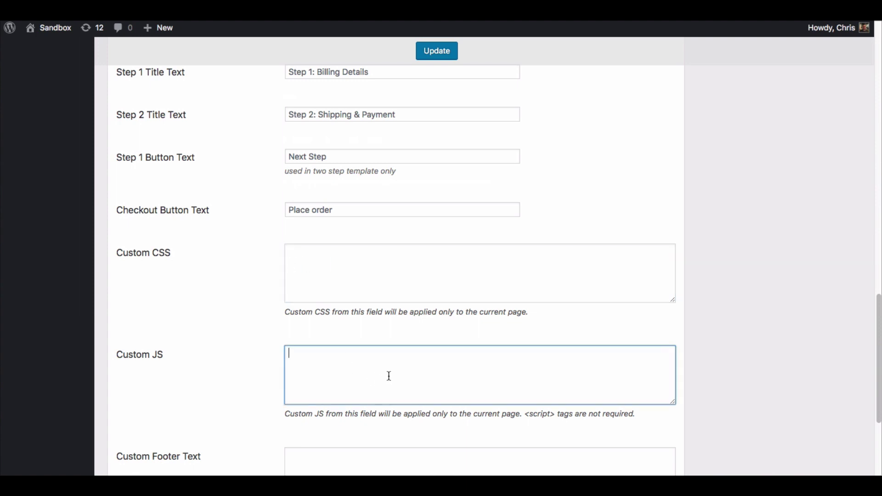
click(607, 182)
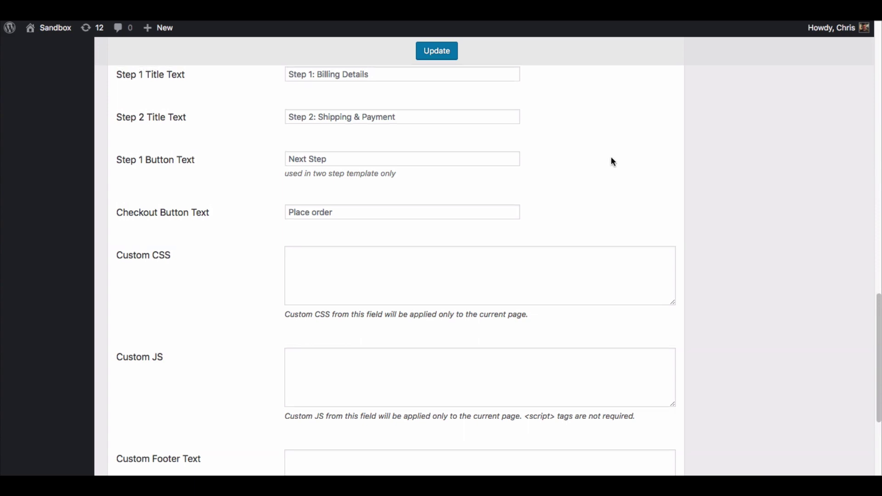
scroll(611, 159, up, 15)
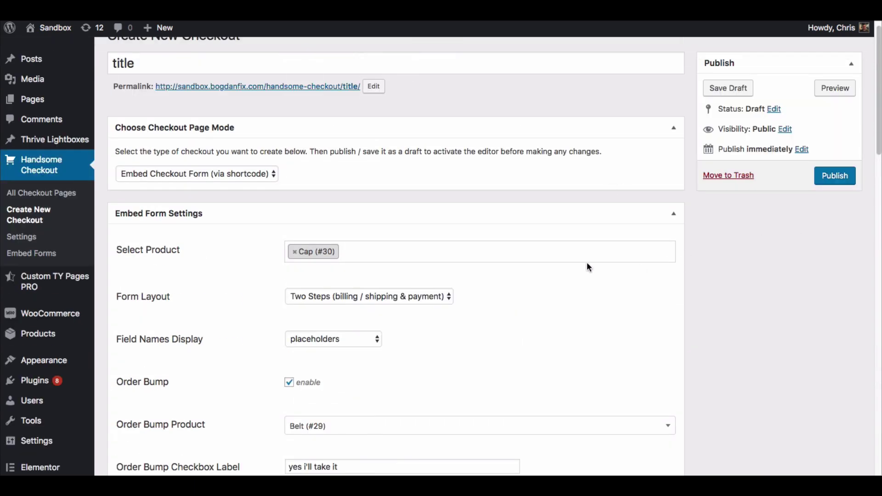
click(836, 182)
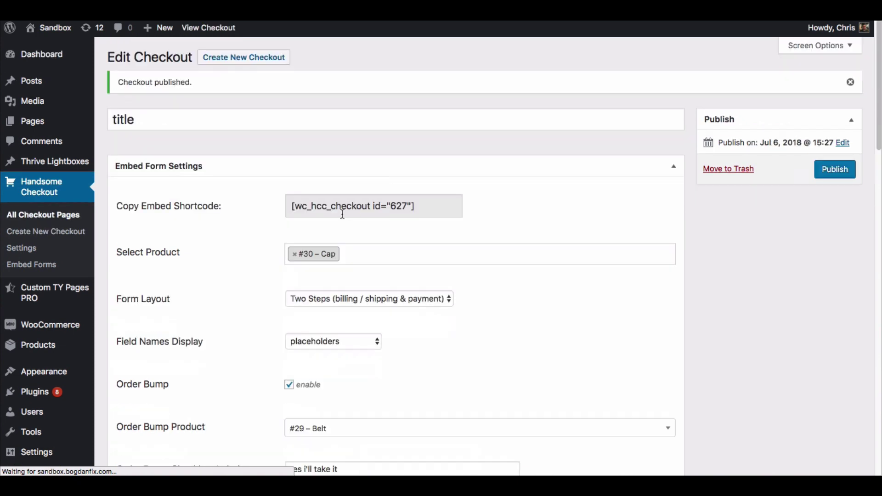
- Select and copy the embed shortcode [wc_hcc_checkout id="627"]
click(416, 205)
drag(417, 205, 356, 207)
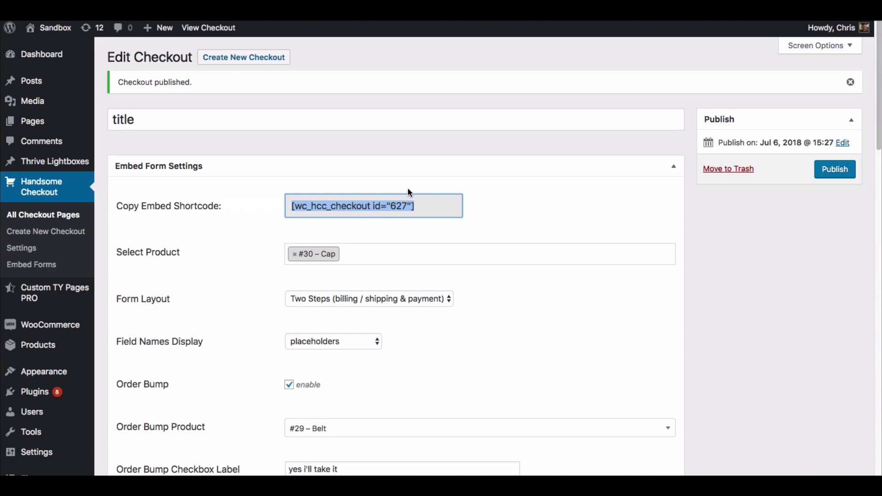
click(426, 142)
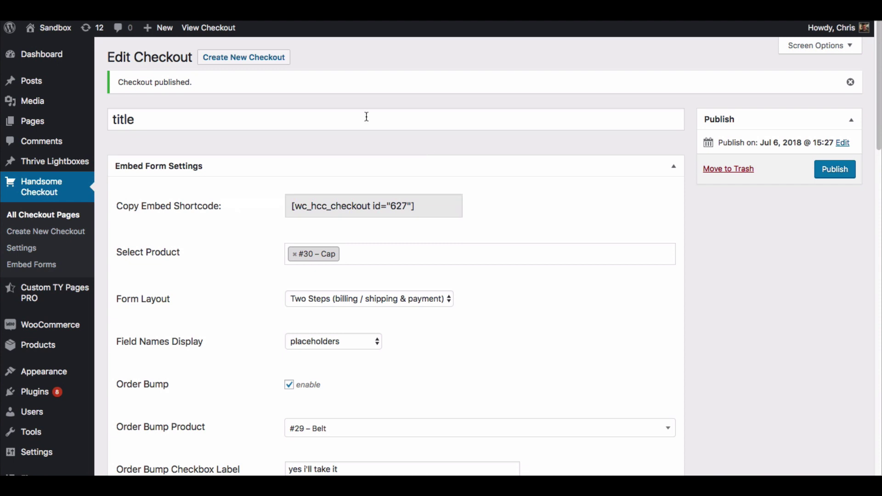
- Open All Pages in a new tab and view the live Test Demo 5 page
mouse_move(33, 128)
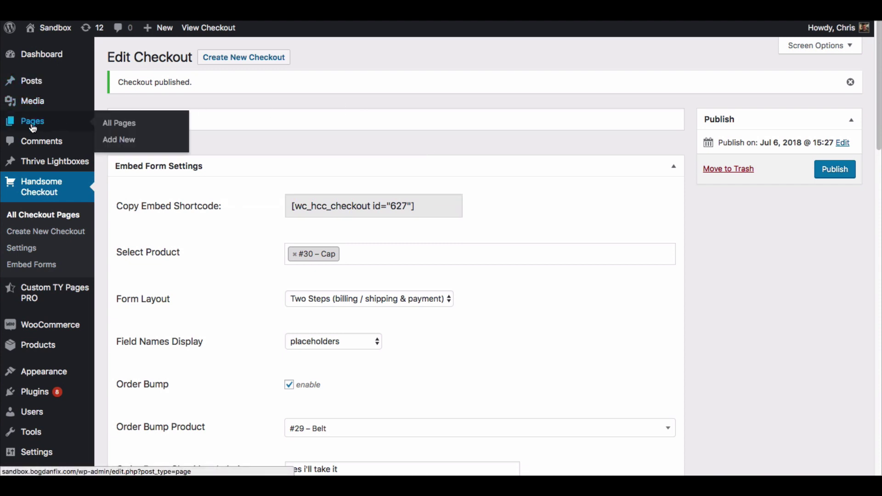
right_click(123, 123)
click(138, 129)
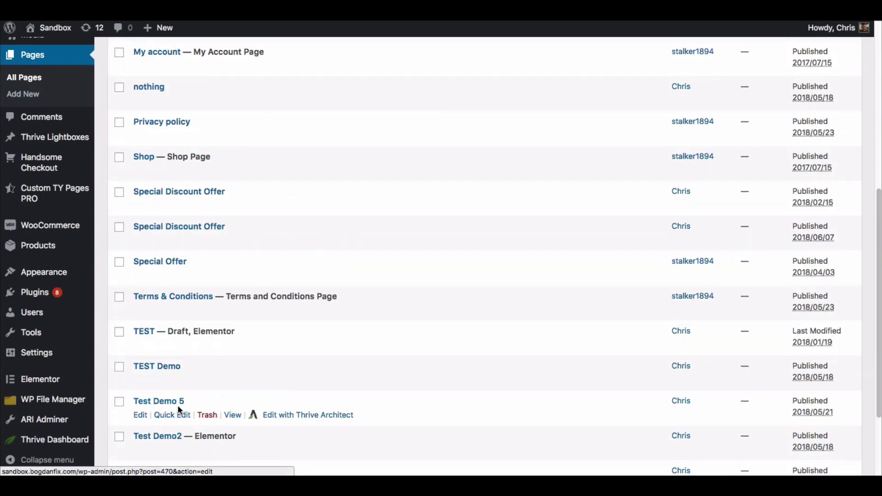
click(237, 417)
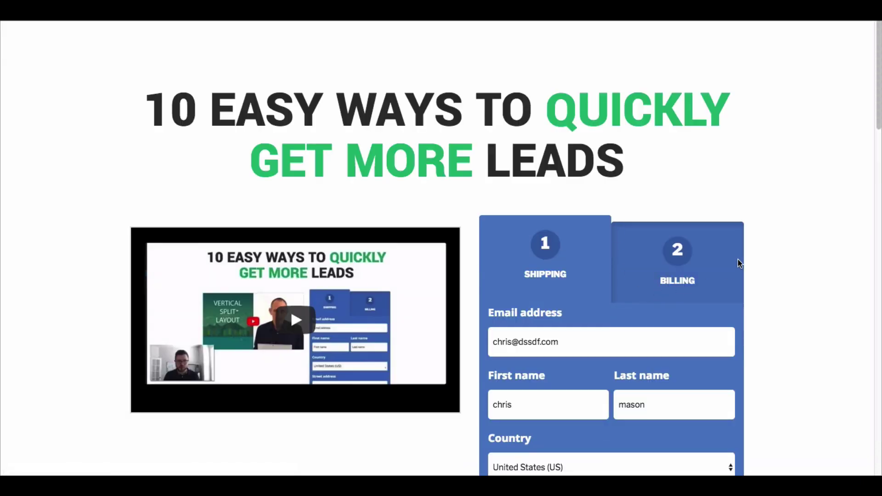
scroll(629, 279, down, 1)
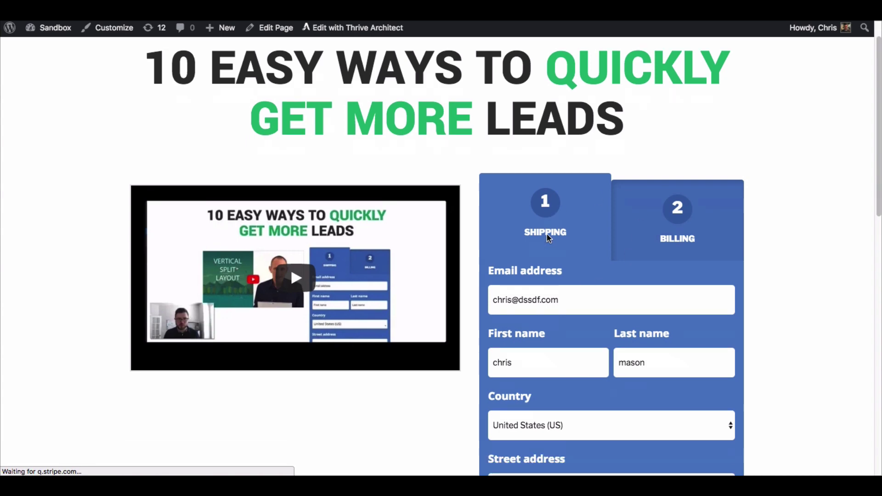
scroll(618, 277, down, 3)
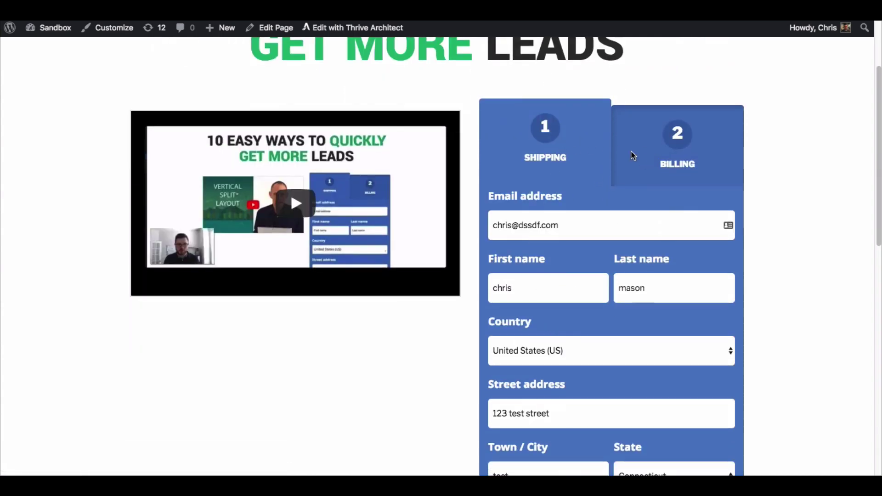
scroll(650, 296, down, 1)
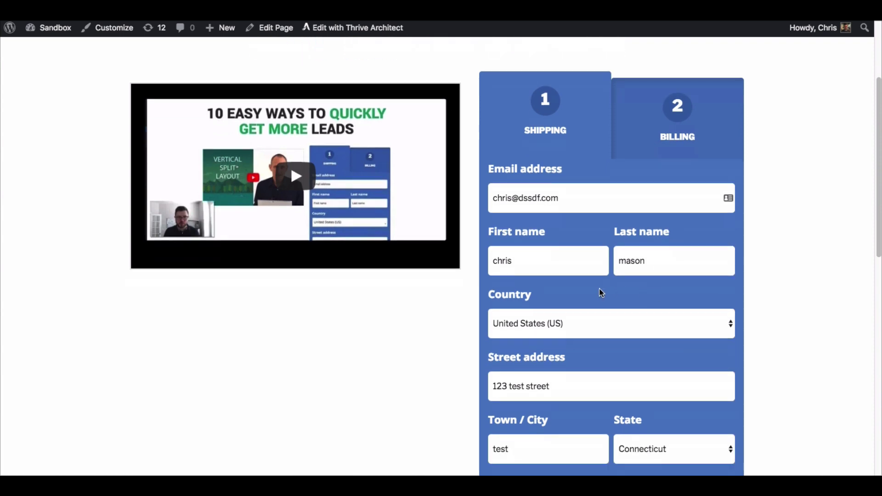
scroll(566, 290, down, 1)
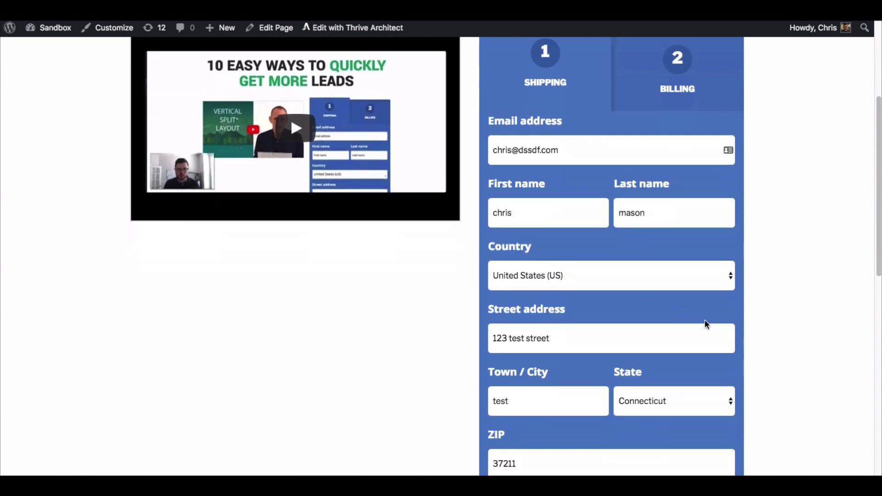
scroll(521, 273, up, 2)
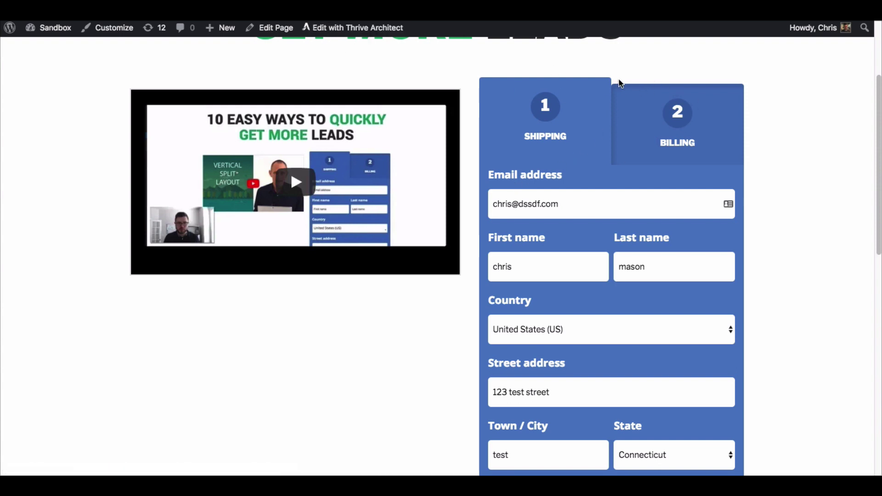
scroll(429, 264, down, 4)
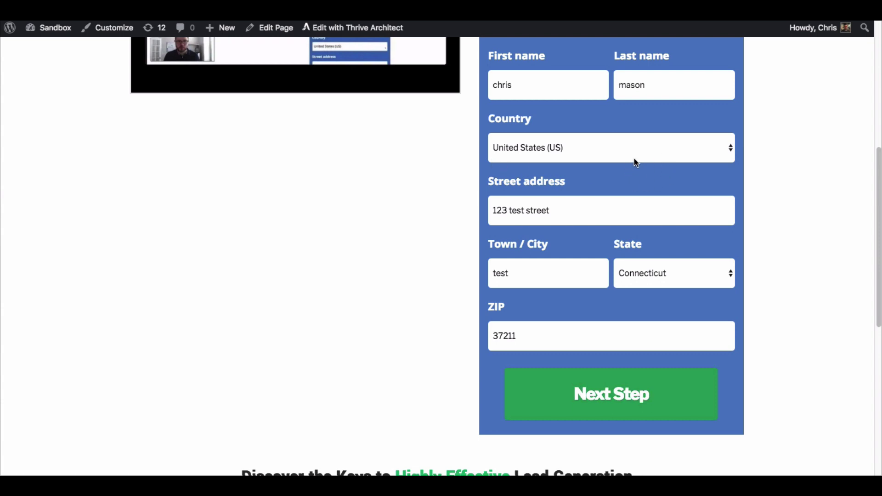
scroll(648, 235, up, 4)
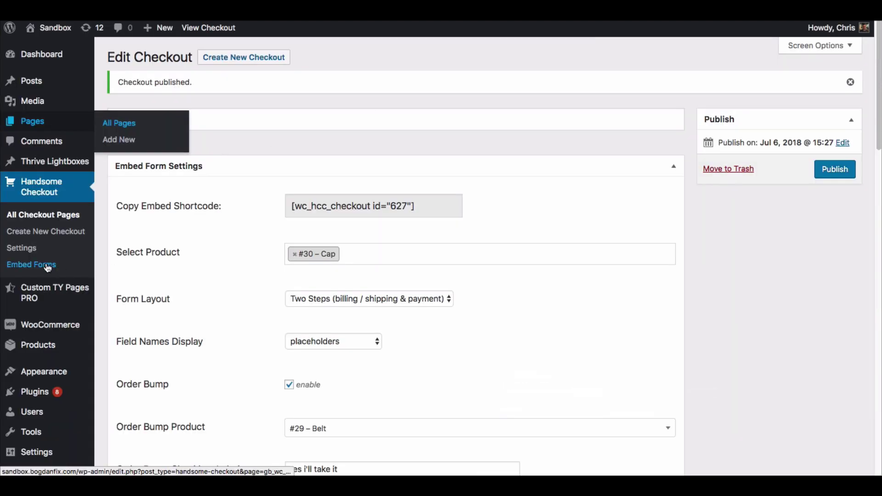
- Open the Test Demo 5 embed checkout for editing and review its Form Layout choices
click(45, 266)
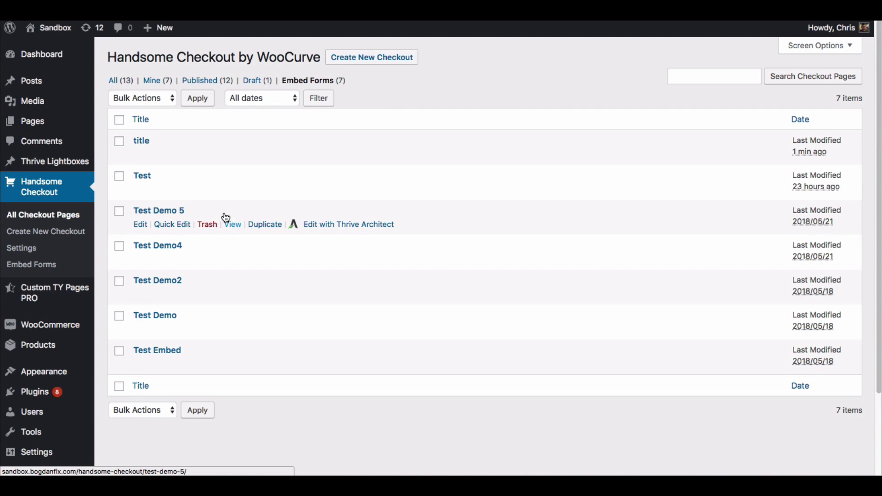
click(140, 224)
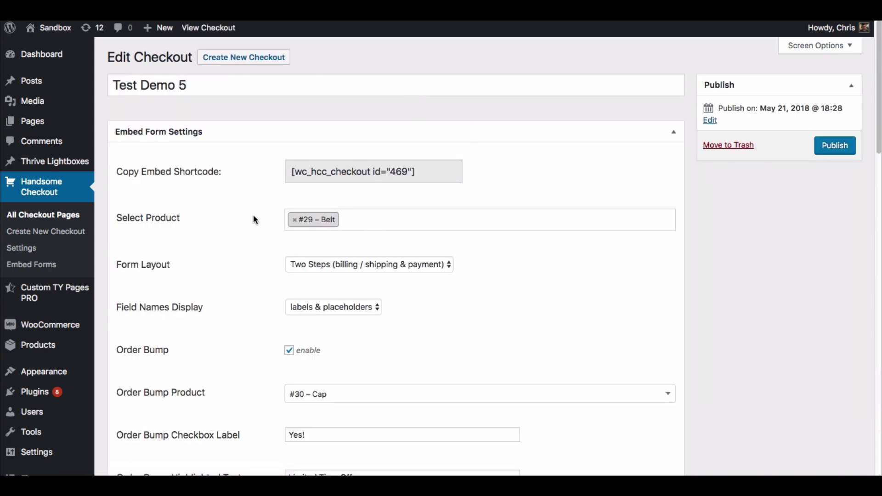
scroll(256, 219, down, 2)
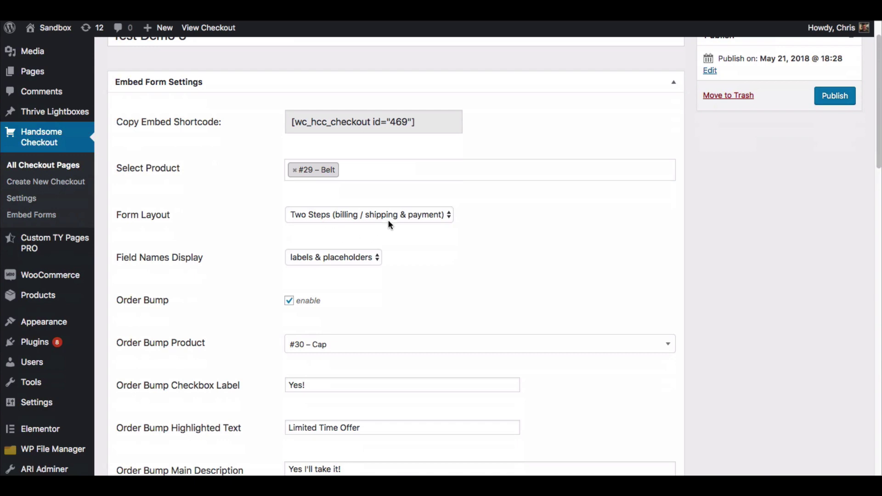
click(320, 217)
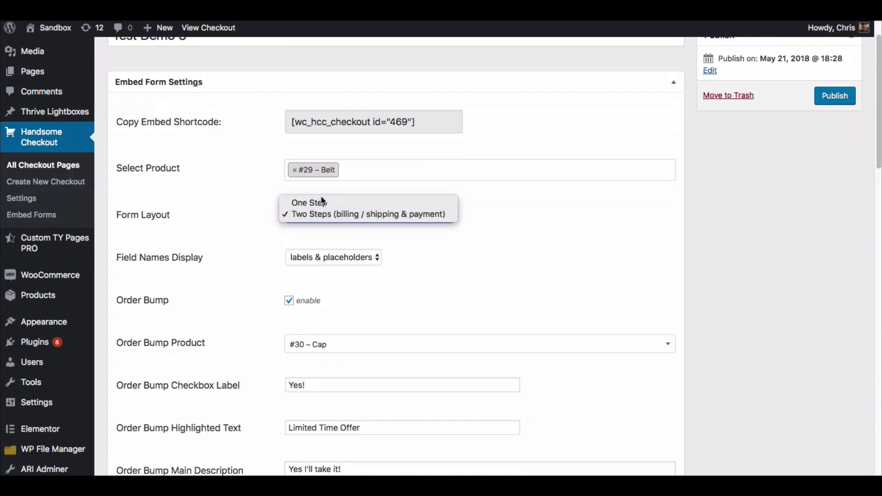
- Keep the Two Steps layout, then advance the checkout to Billing and choose Credit Card (Stripe)
click(566, 218)
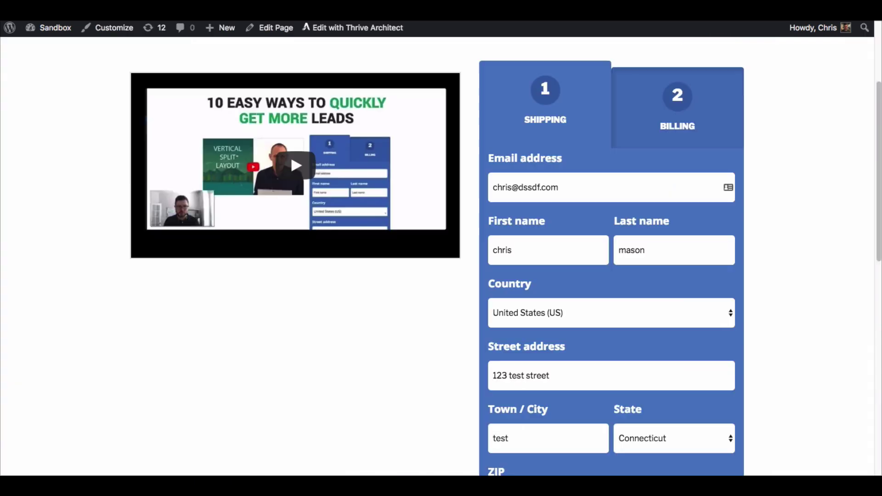
scroll(770, 209, down, 3)
scroll(646, 167, up, 3)
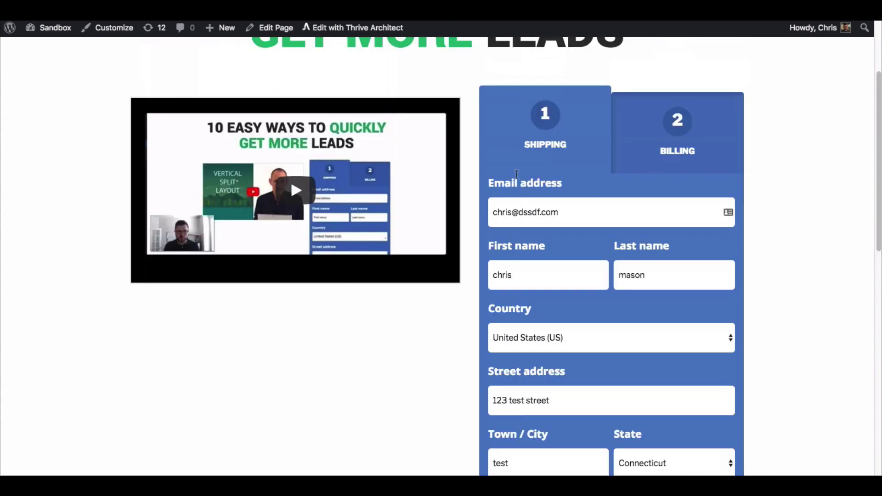
scroll(616, 260, down, 3)
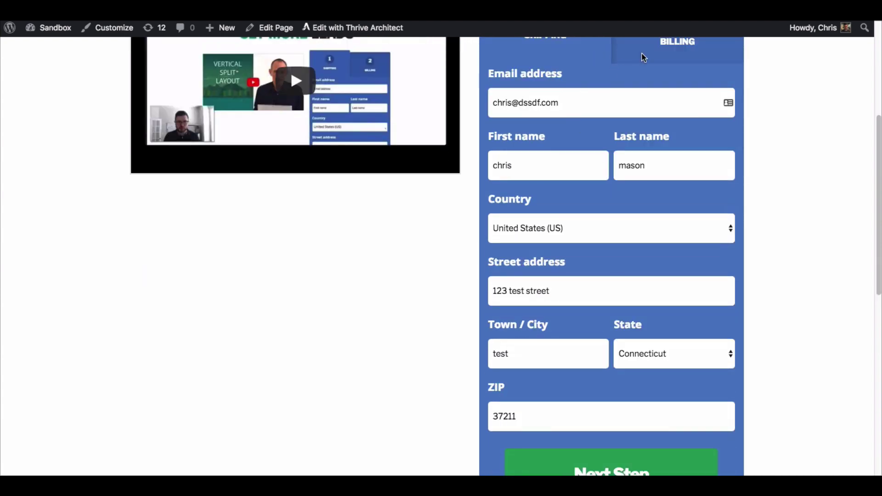
scroll(661, 183, down, 1)
scroll(618, 234, down, 3)
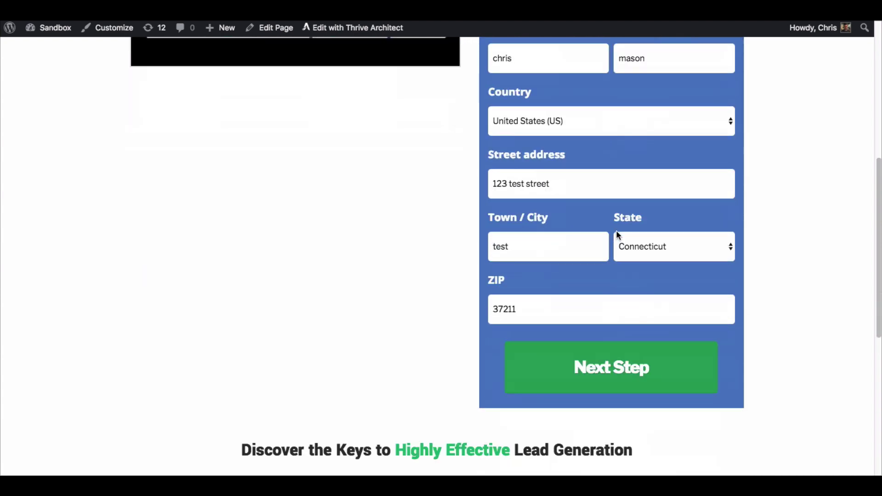
click(618, 376)
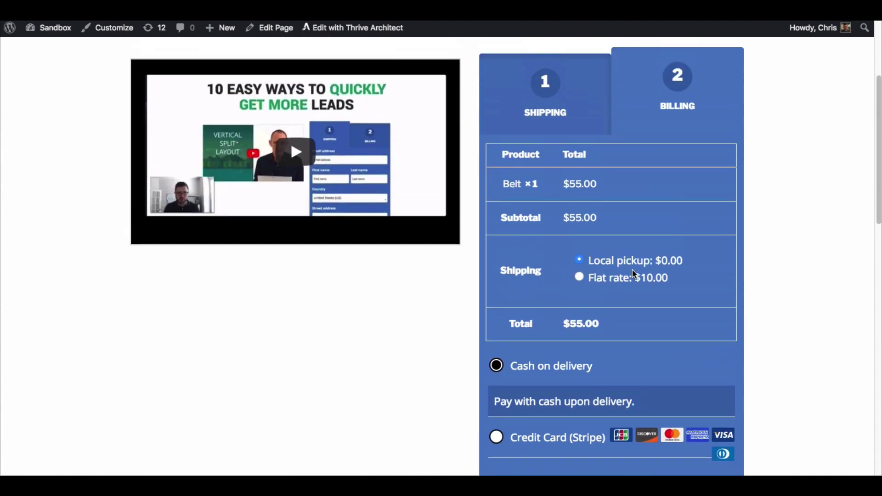
scroll(555, 375, down, 1)
click(497, 420)
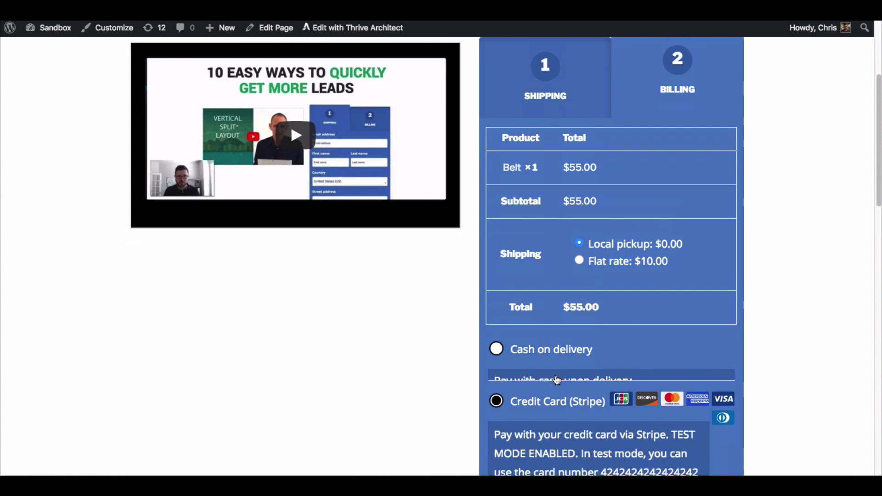
- Tick the Yes! order bump to reach a $71.00 total, then untick it
scroll(560, 376, down, 4)
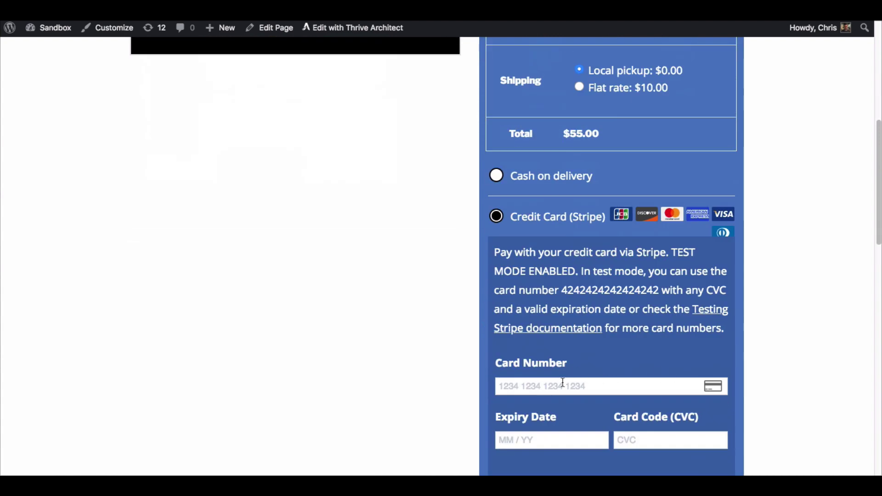
scroll(563, 383, down, 5)
scroll(579, 367, down, 5)
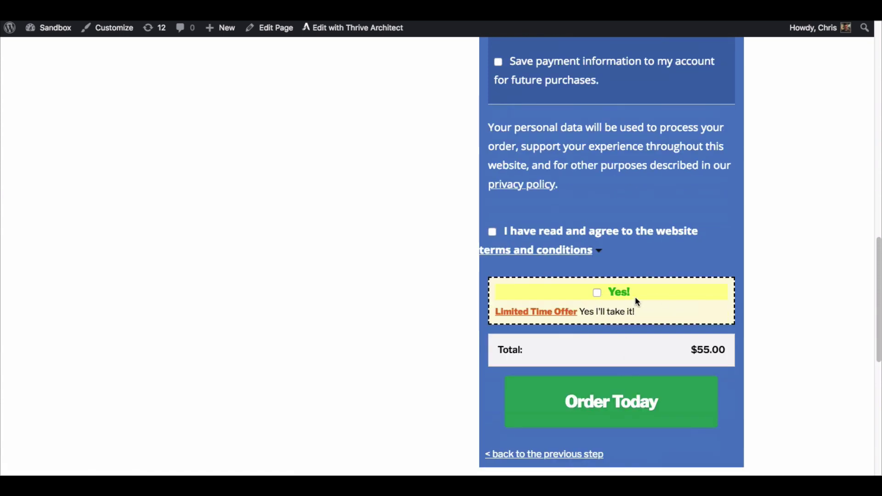
click(596, 293)
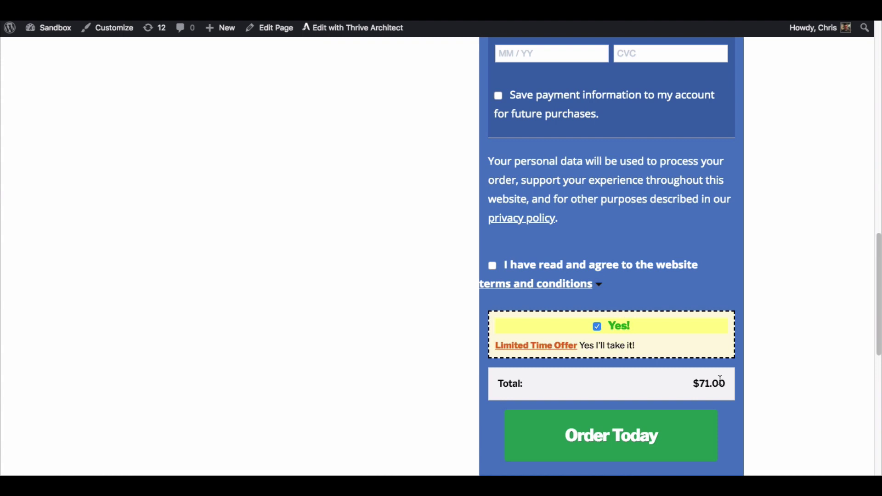
drag(702, 383, 716, 383)
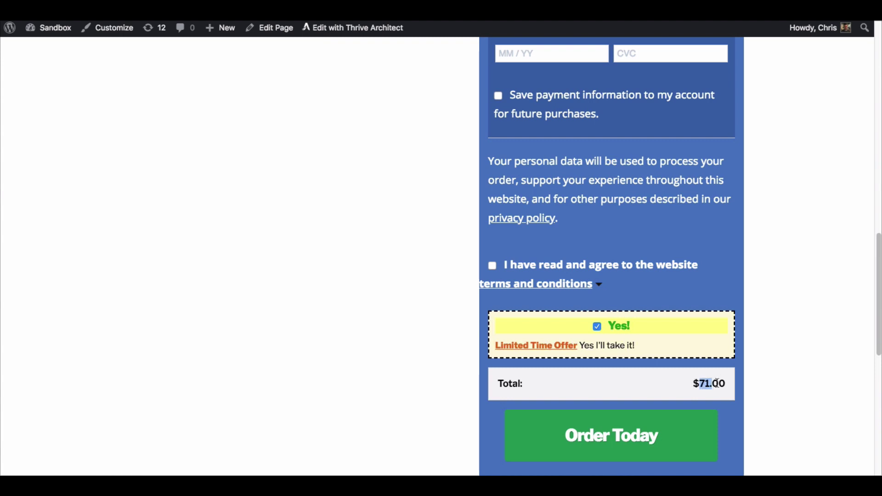
click(597, 327)
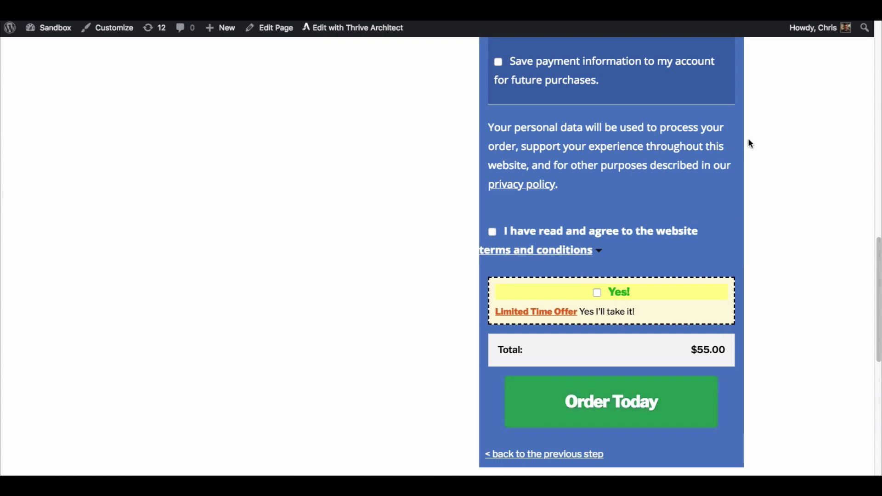
- Return to the Shipping step and clear the email field
click(557, 455)
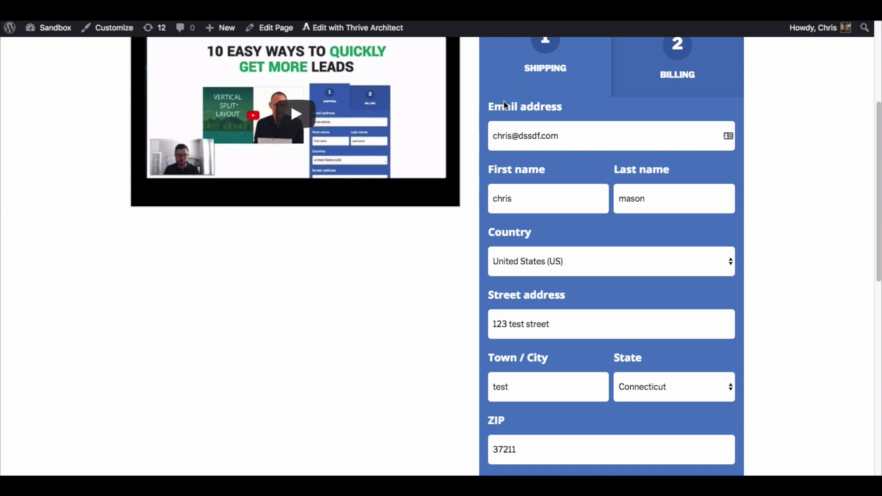
triple_click(574, 136)
key(BackSpace)
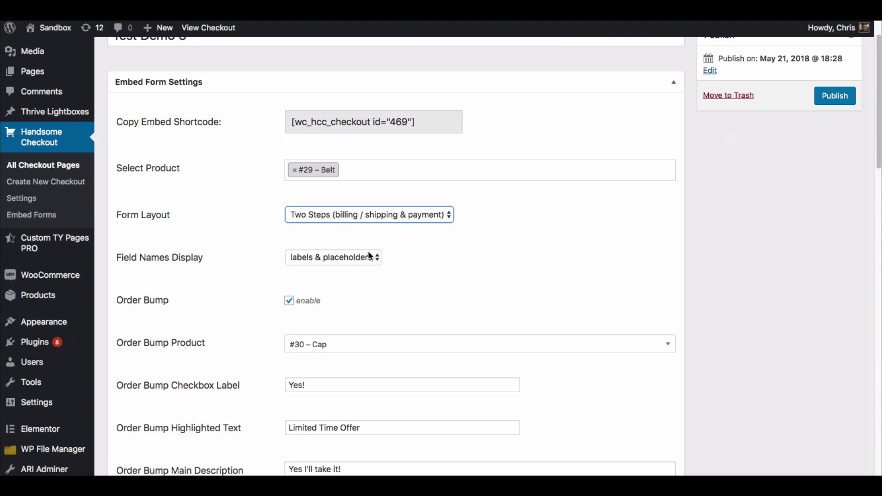
- Set Field Names Display to placeholders only and publish the form settings
click(371, 254)
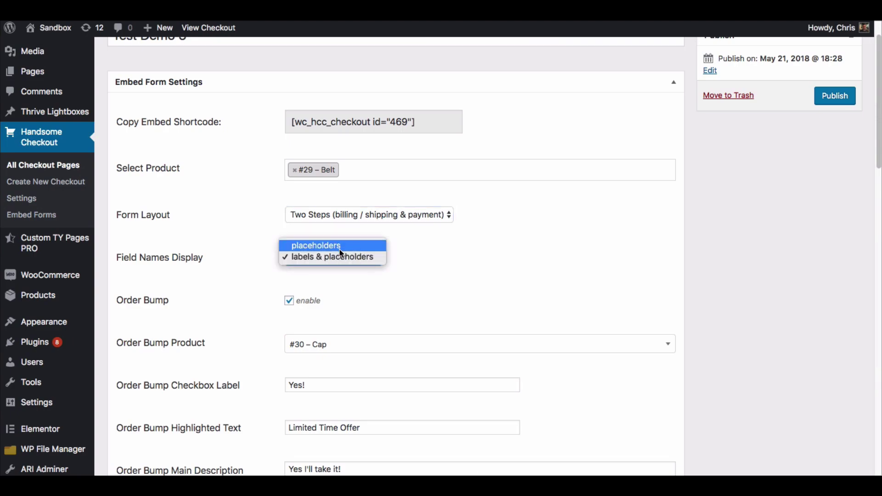
click(341, 252)
click(837, 101)
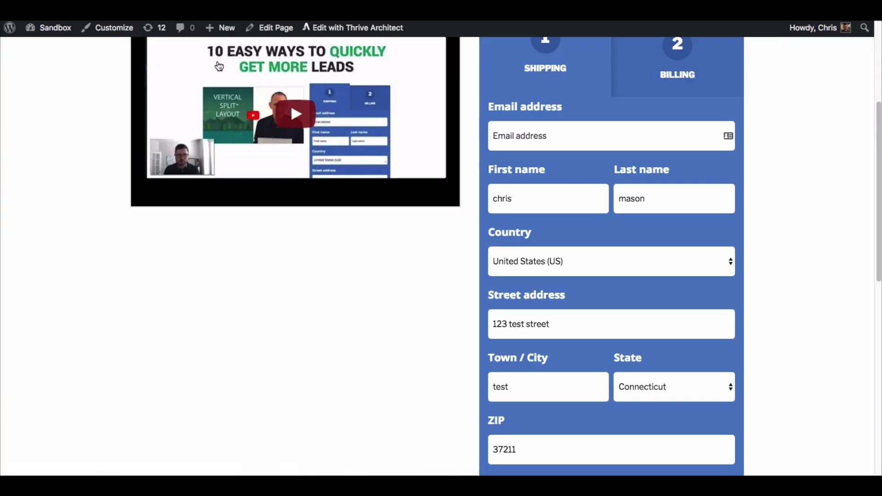
- Reload the checkout and empty the Email, First name and Last name fields to show placeholders
key(super+r)
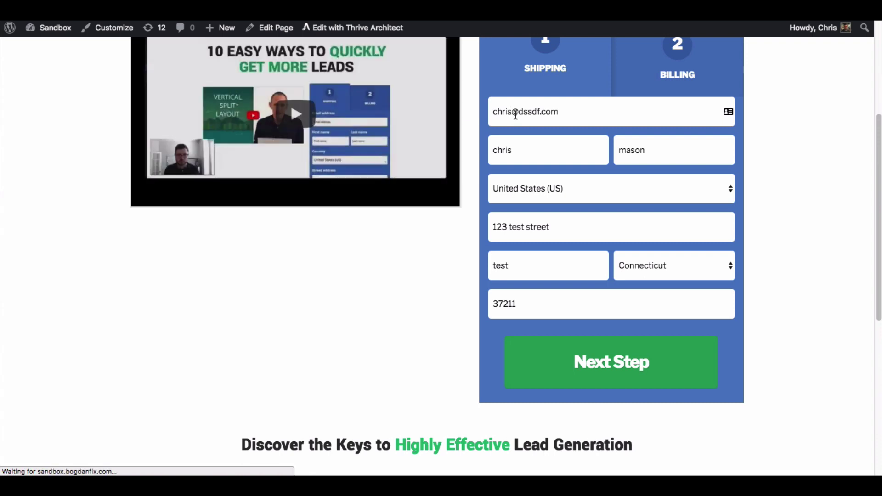
triple_click(510, 118)
key(BackSpace)
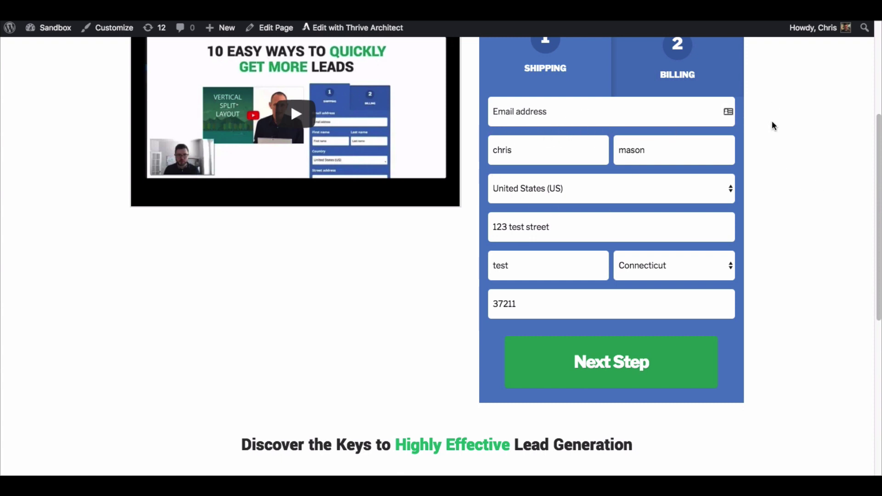
scroll(774, 125, up, 1)
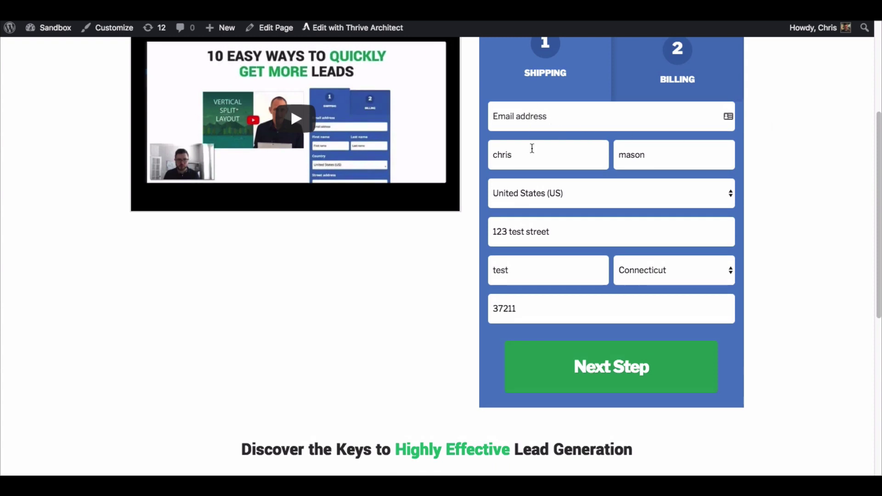
double_click(532, 147)
key(BackSpace)
double_click(641, 156)
key(BackSpace)
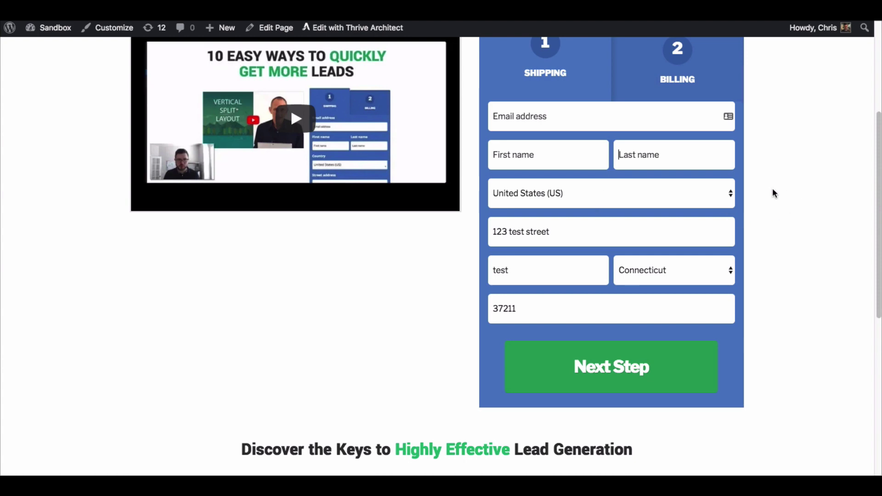
scroll(773, 191, up, 3)
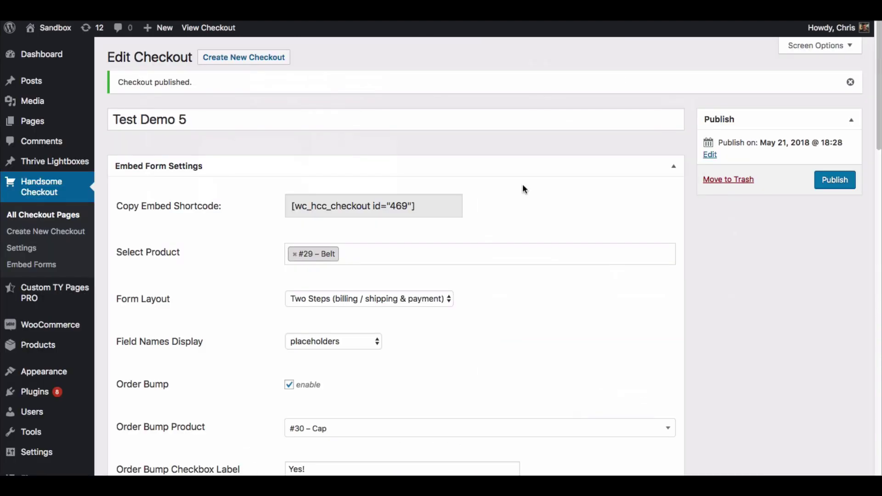
- Copy the [wc_hcc_checkout id="469"] shortcode and switch to the Test Demo 5 landing page in Thrive Architect
scroll(524, 189, down, 3)
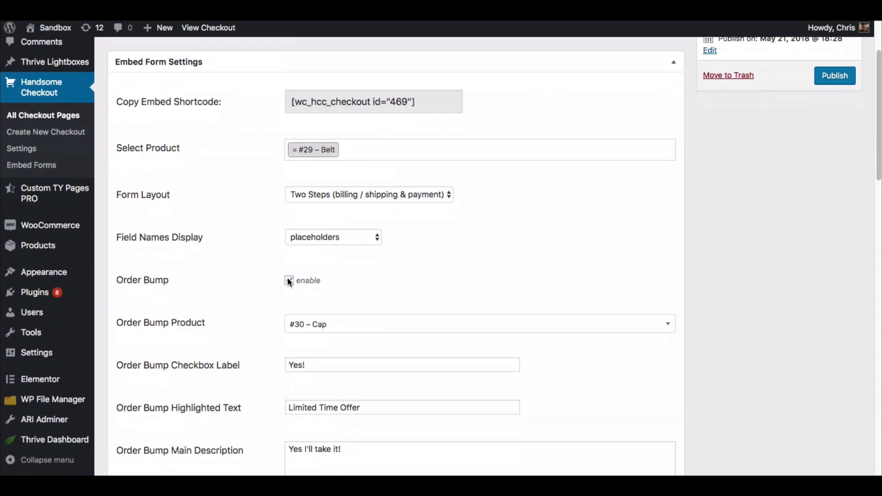
scroll(259, 281, down, 4)
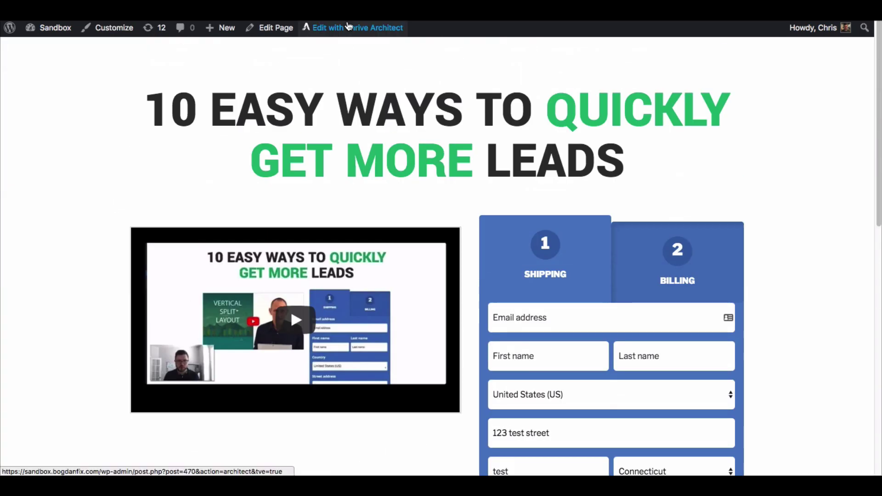
click(347, 28)
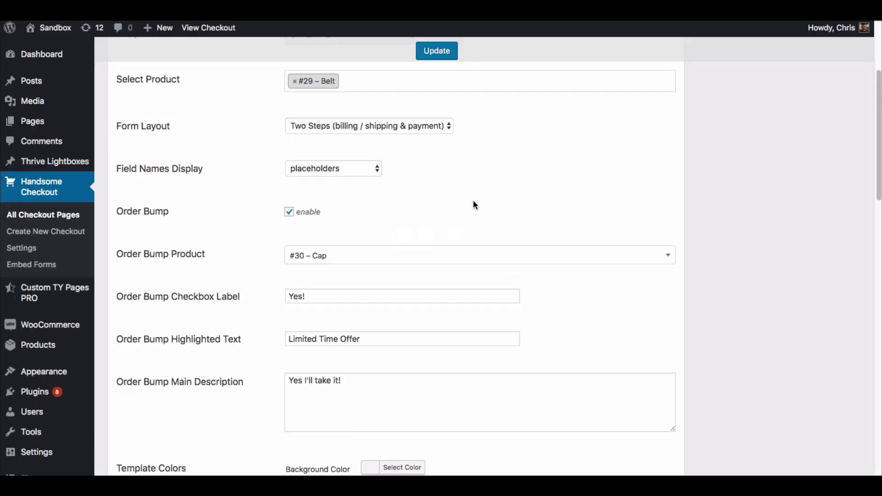
scroll(475, 206, up, 5)
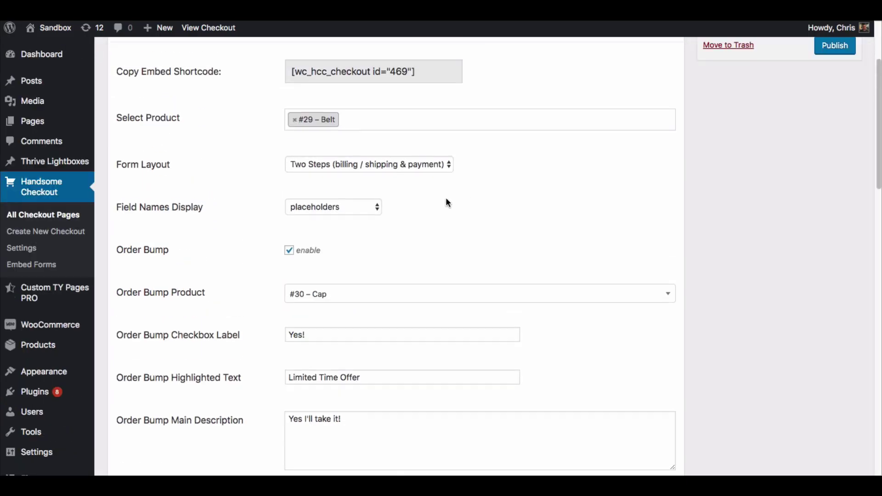
click(292, 207)
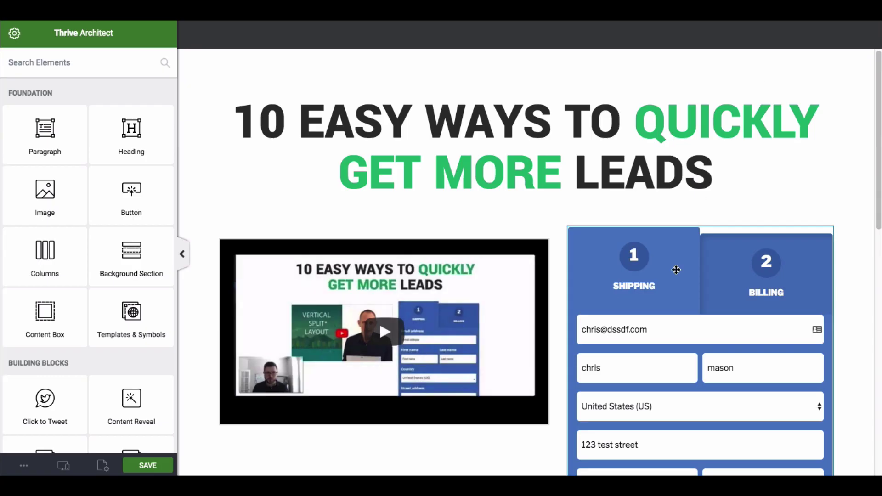
click(731, 235)
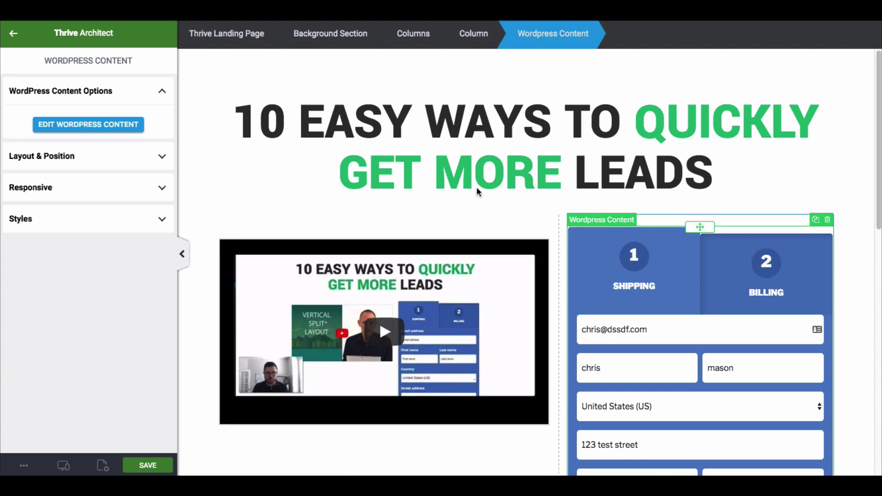
key(Escape)
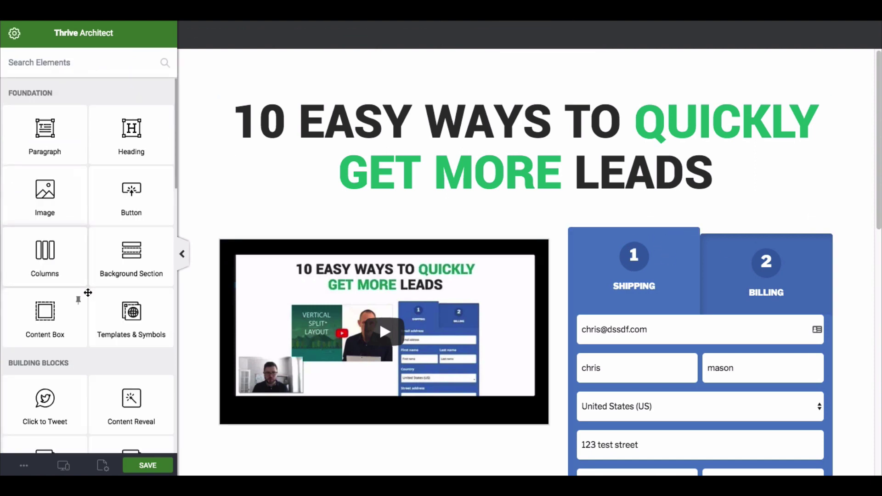
scroll(83, 291, down, 10)
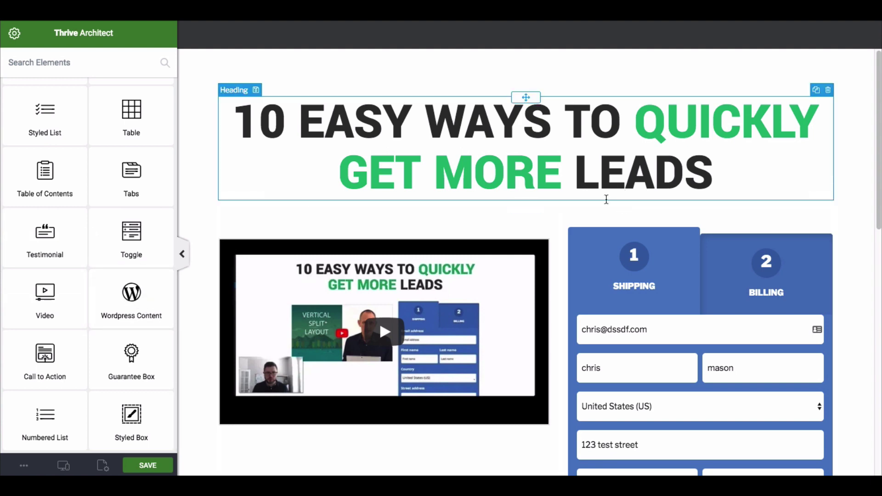
click(721, 231)
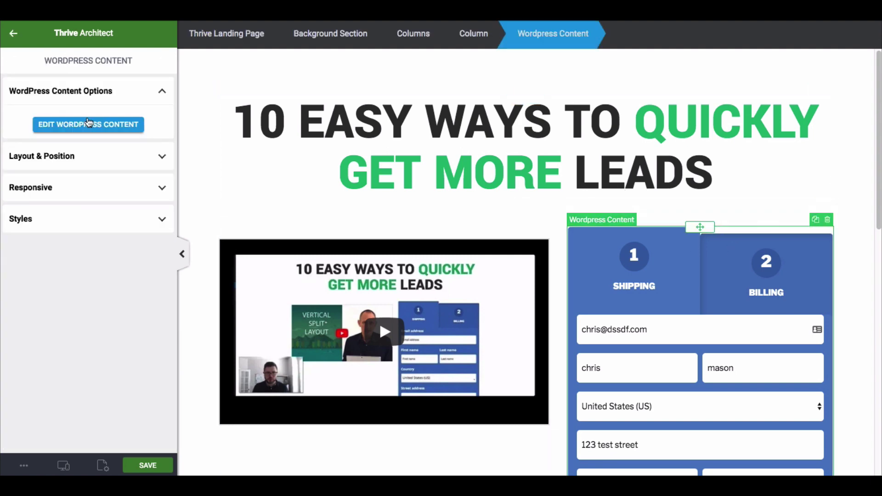
click(92, 123)
drag(339, 193, 176, 193)
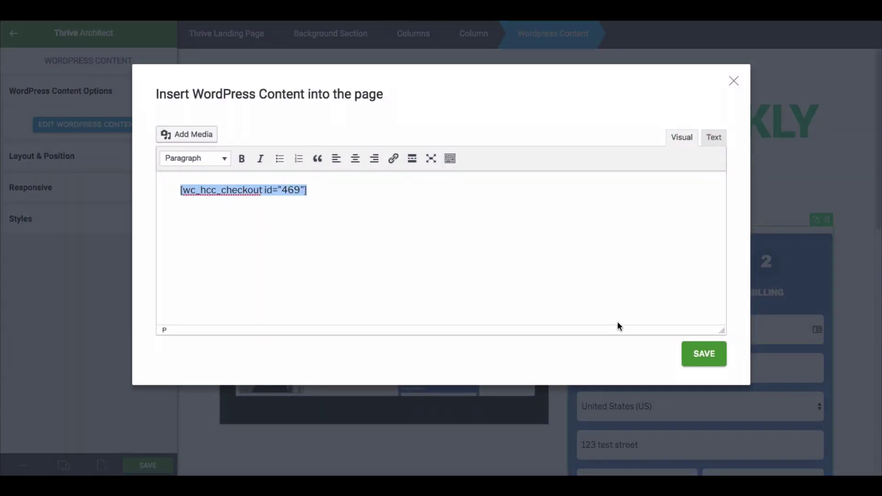
click(733, 82)
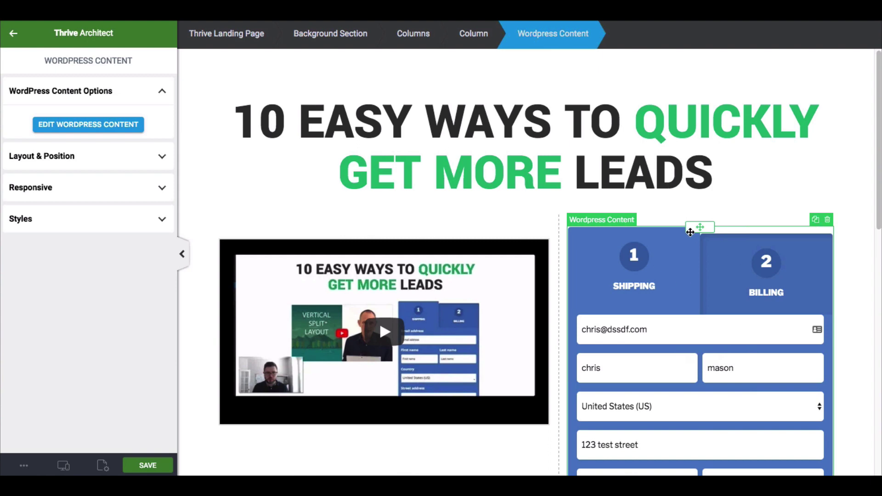
scroll(683, 268, down, 4)
scroll(685, 271, up, 2)
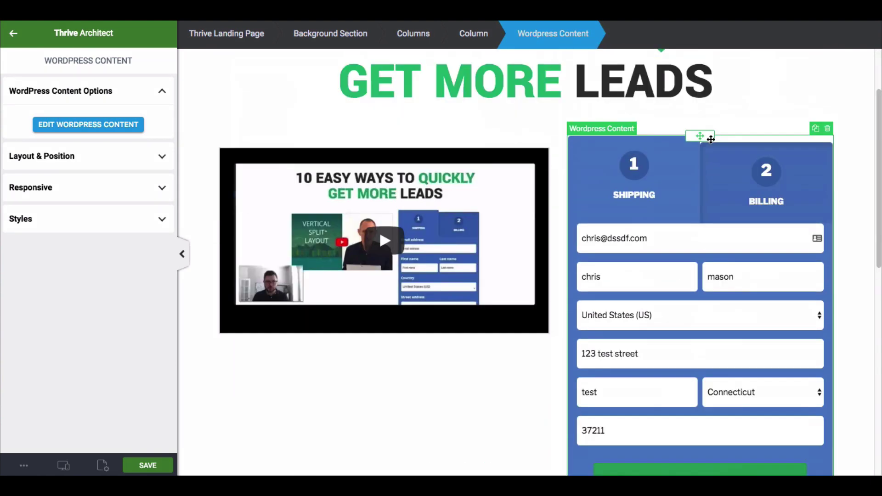
- Drag the WordPress Content checkout form out of the right column to below the video row
mouse_move(700, 136)
mouse_down()
mouse_move(630, 262)
mouse_move(553, 444)
mouse_move(539, 241)
mouse_up()
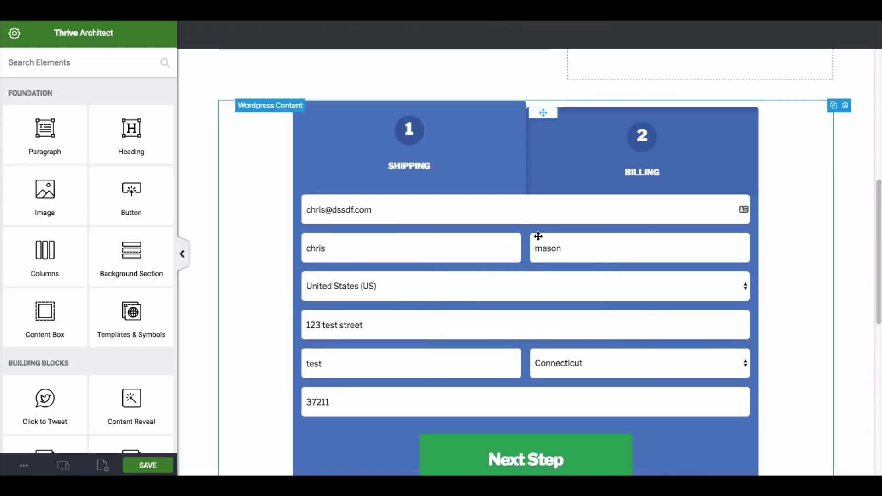
scroll(850, 317, up, 2)
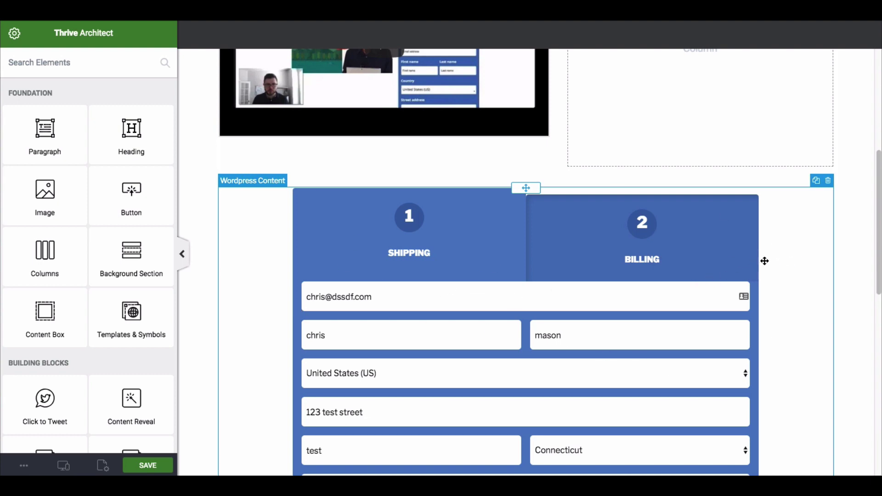
scroll(765, 261, down, 1)
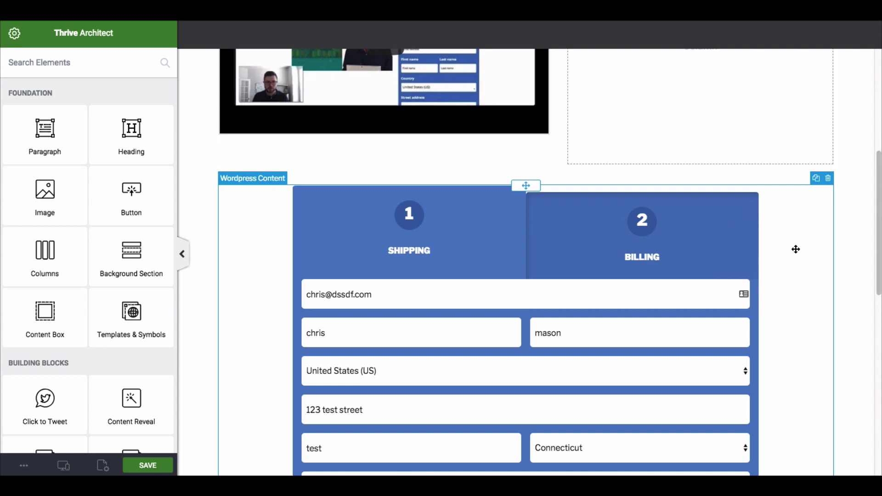
scroll(797, 258, up, 1)
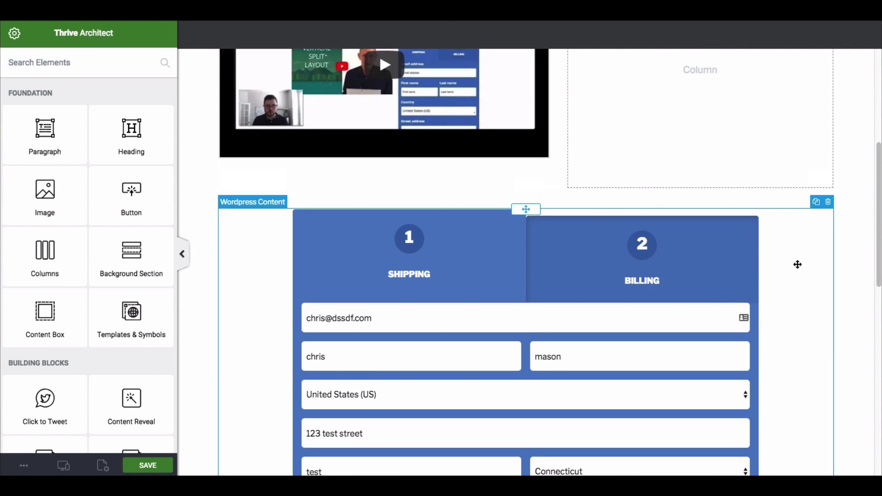
scroll(781, 257, up, 10)
scroll(529, 156, down, 5)
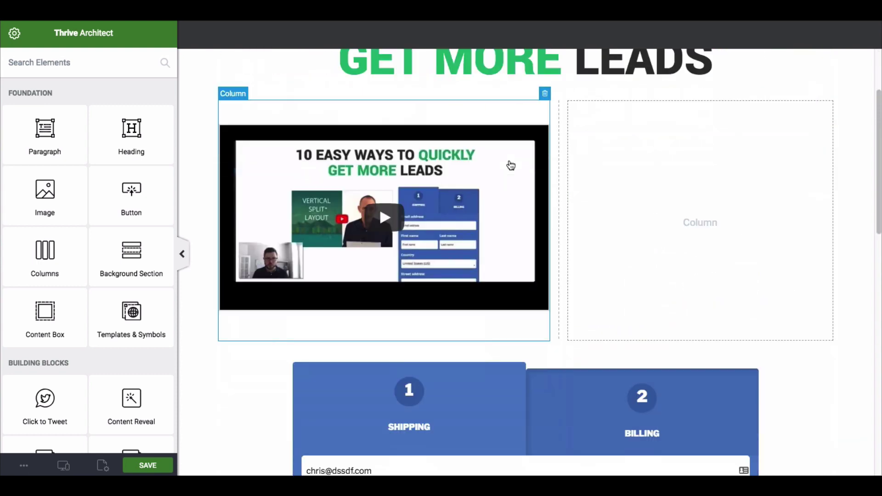
scroll(511, 166, down, 5)
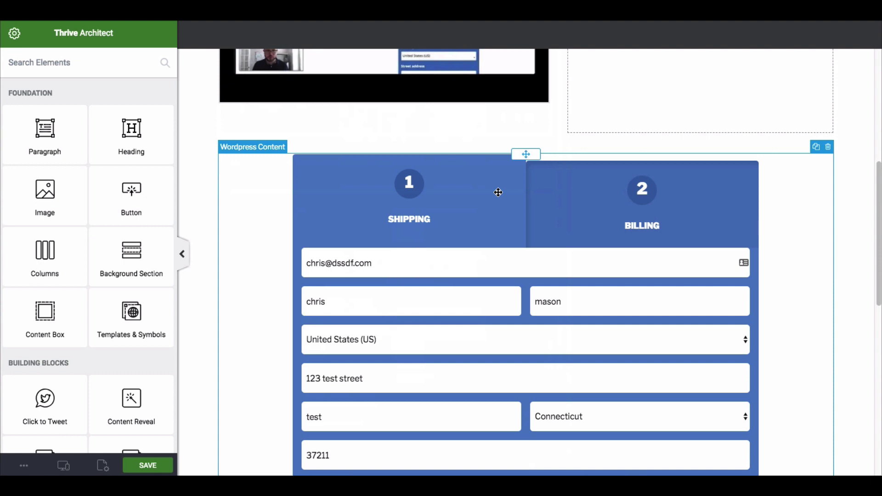
scroll(498, 192, down, 6)
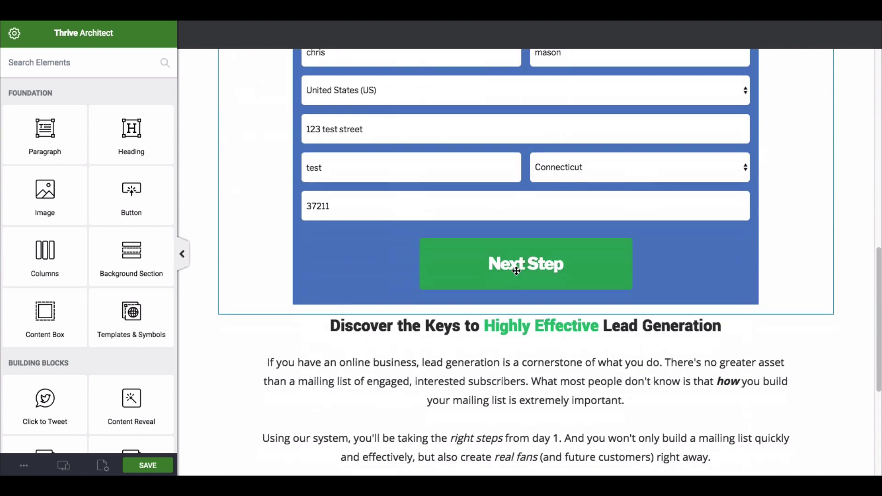
click(515, 270)
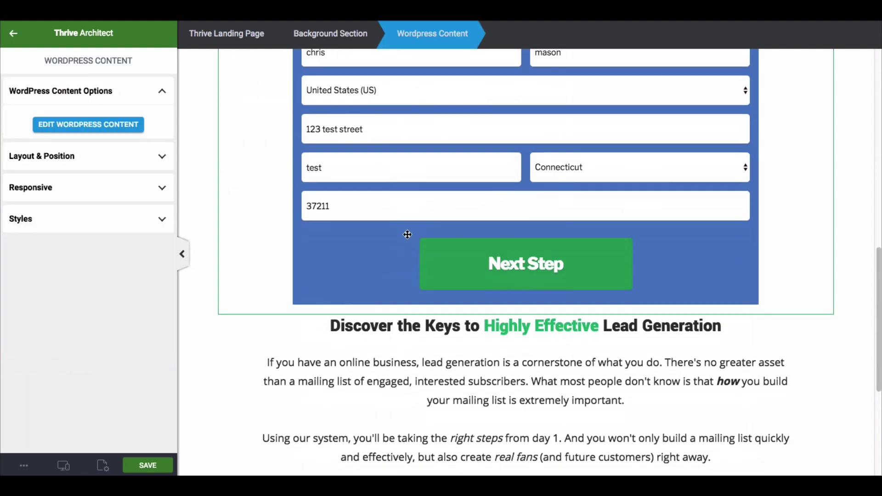
scroll(359, 259, up, 1)
scroll(353, 254, up, 3)
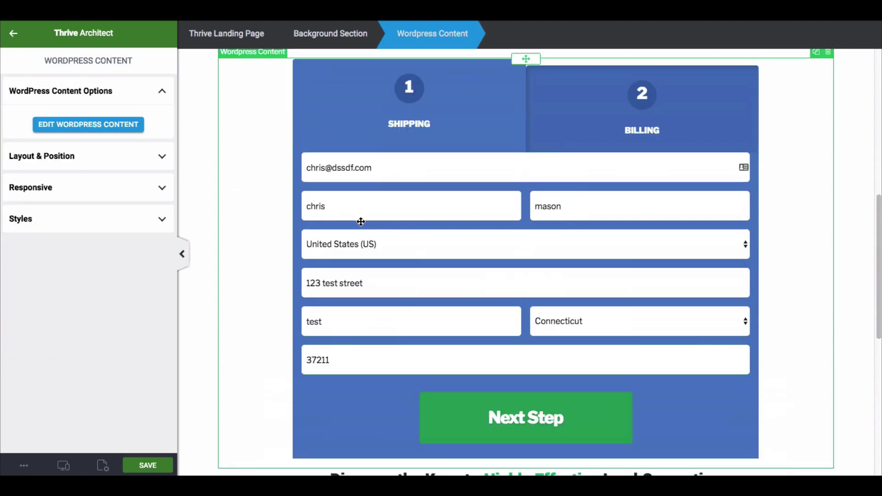
scroll(362, 225, up, 3)
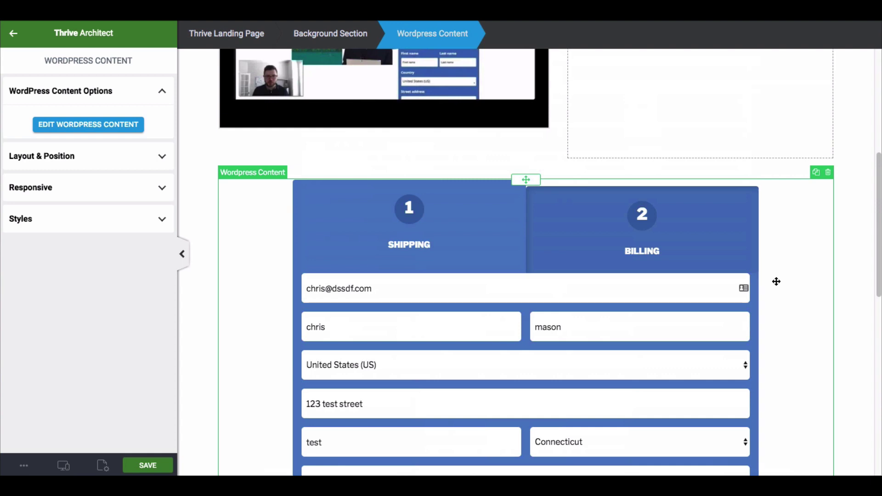
scroll(777, 282, up, 1)
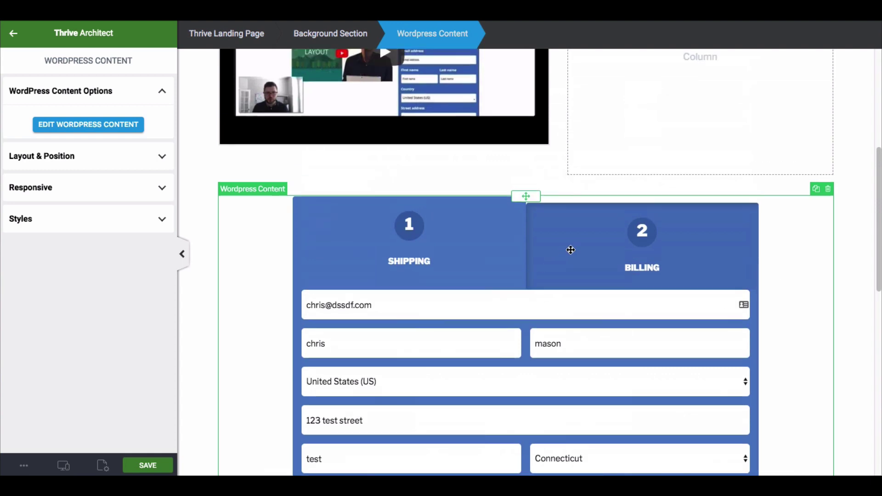
scroll(530, 272, up, 1)
scroll(554, 228, up, 3)
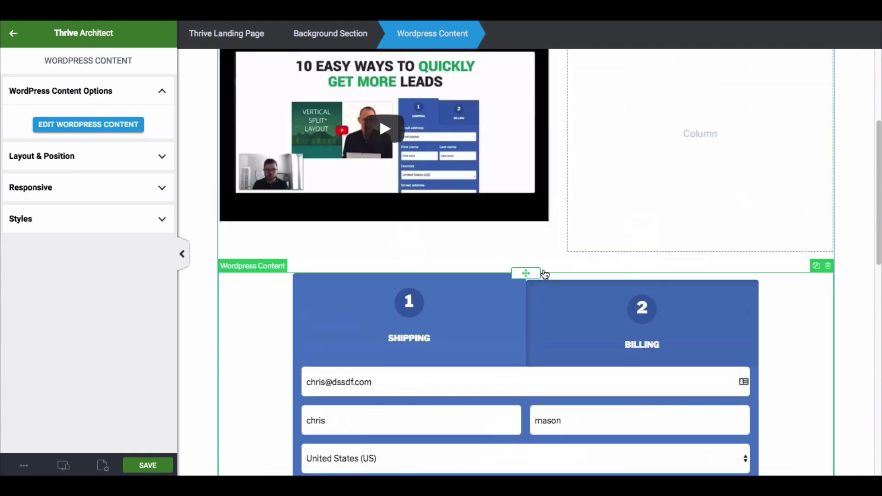
- Put the checkout form back beside the video, then exit Thrive Architect to the Test Demo 5 checkout settings
drag(526, 274, 715, 210)
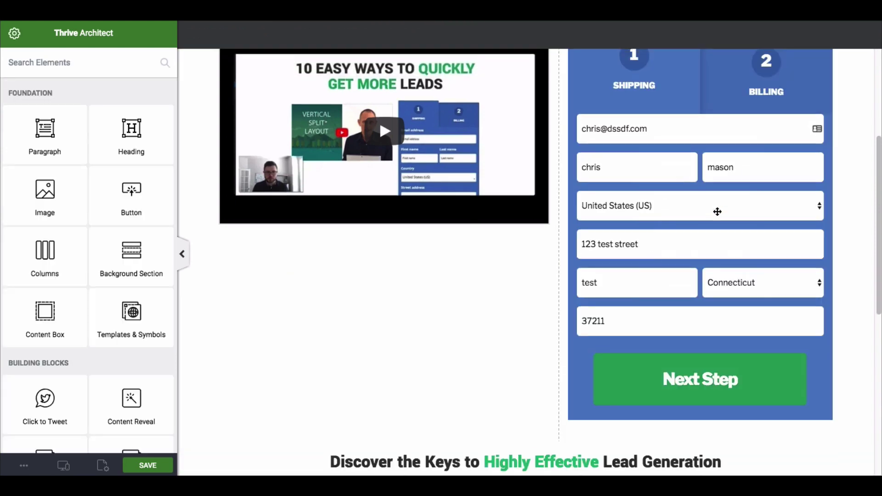
scroll(715, 211, up, 3)
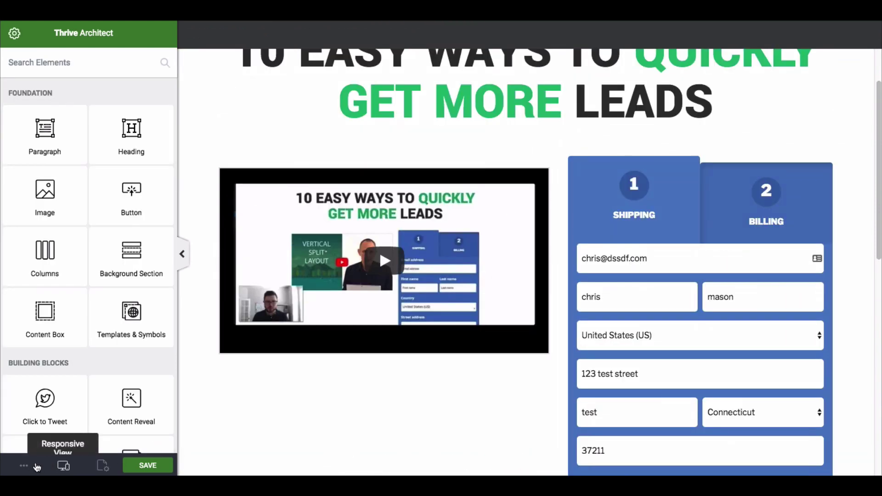
click(24, 466)
click(69, 441)
click(537, 138)
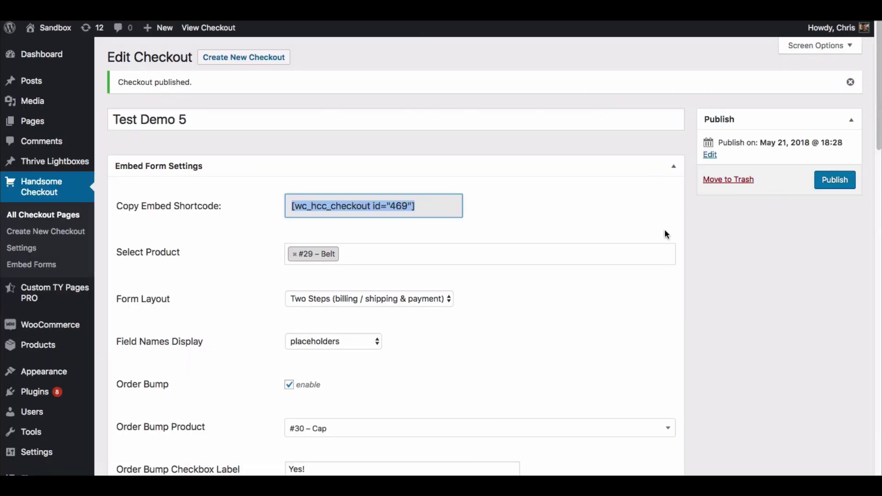
click(585, 200)
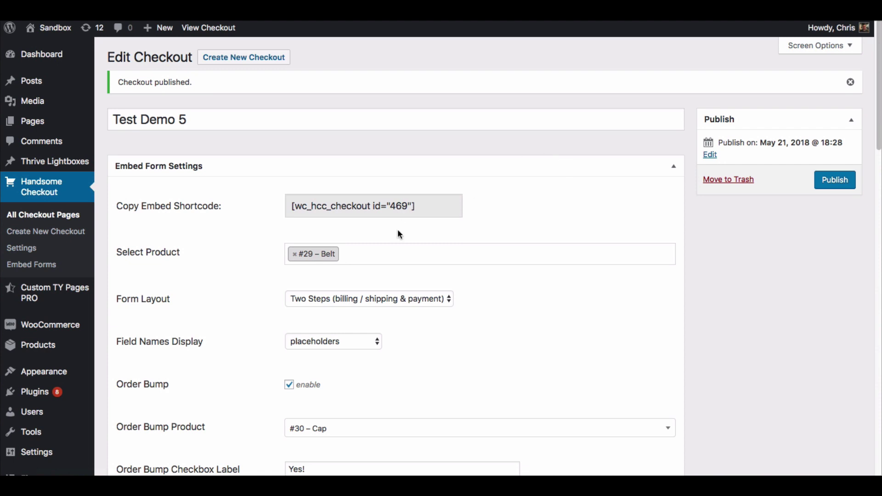